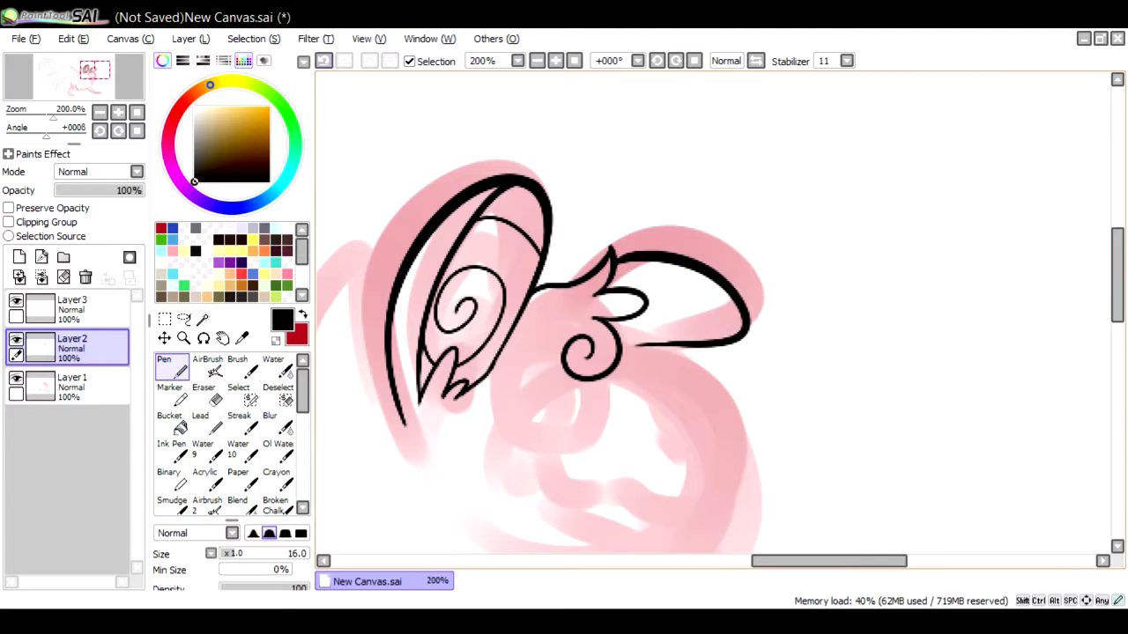
Ink the creature's face over the sketch on Layer2, with the eye, snout, toothed mouth and lower jaw line
scroll(537, 308, down, 3)
drag(528, 190, 507, 281)
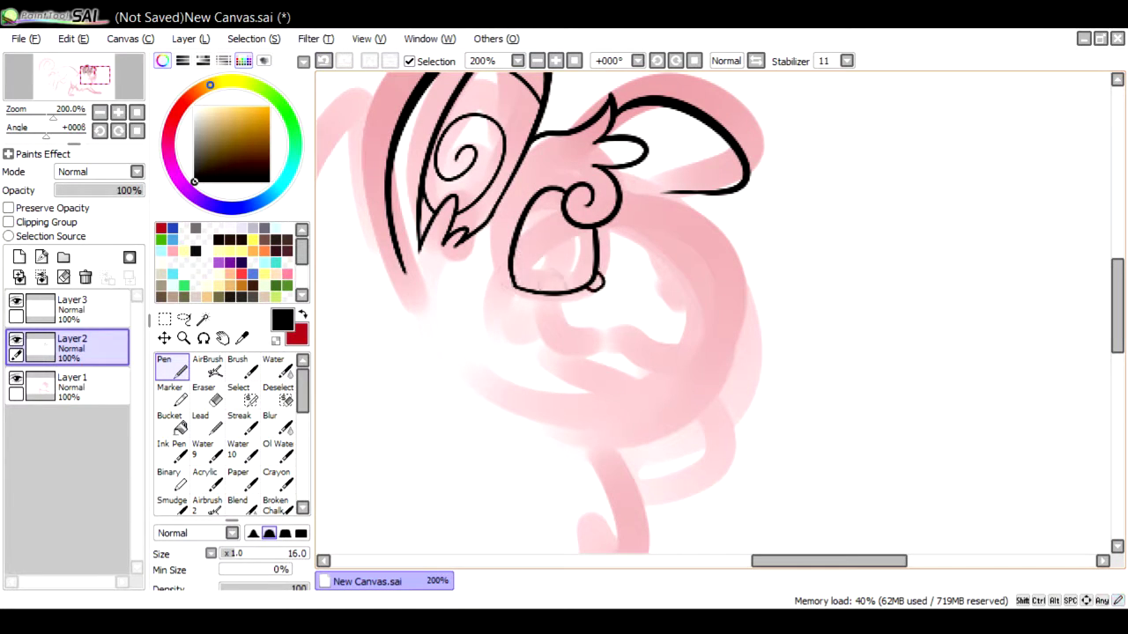
drag(571, 220, 539, 289)
drag(610, 220, 718, 308)
key(ctrl+z)
mouse_move(608, 193)
mouse_down()
mouse_move(658, 332)
mouse_move(595, 333)
mouse_move(515, 296)
mouse_up()
key(ctrl+z)
mouse_move(606, 335)
mouse_down()
mouse_move(511, 298)
mouse_move(641, 381)
mouse_up()
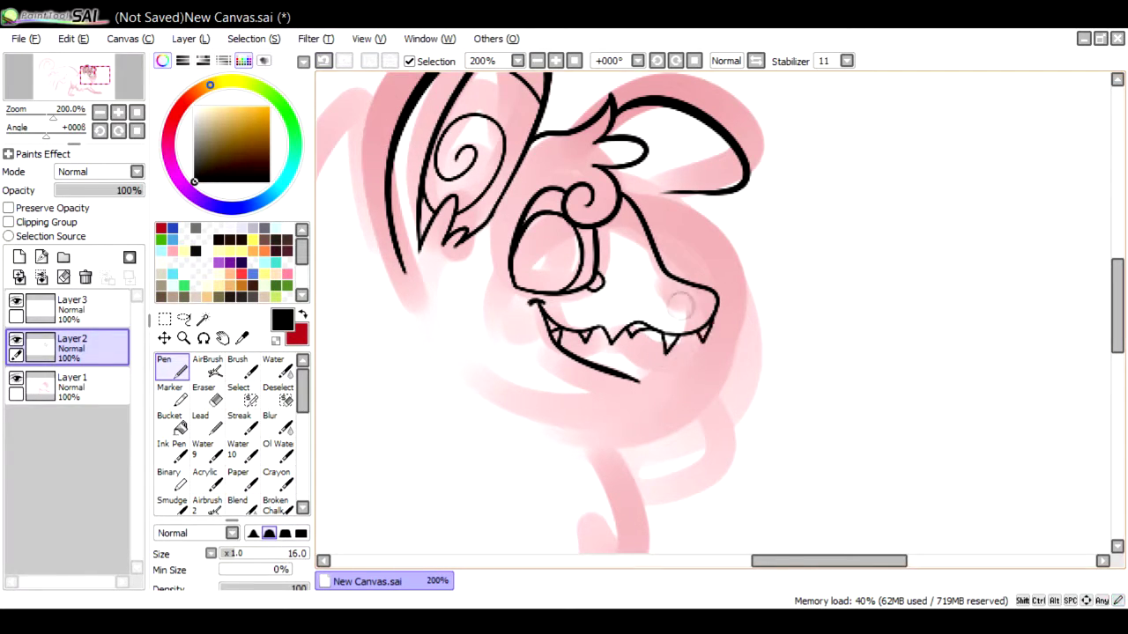
Ink the curled chin below the mouth and the fur strands running down the throat and chest
scroll(670, 309, up, 1)
scroll(669, 309, down, 5)
drag(700, 254, 665, 315)
scroll(670, 308, left, 5)
scroll(670, 308, down, 3)
scroll(669, 308, up, 3)
scroll(670, 308, down, 3)
mouse_move(669, 123)
mouse_down()
mouse_move(784, 167)
mouse_move(793, 264)
mouse_move(758, 414)
mouse_up()
Ink the tufted mane behind the large ear, ending it in a small curl above the back
scroll(757, 414, up, 3)
scroll(758, 352, left, 3)
mouse_move(788, 264)
mouse_down()
mouse_move(774, 381)
mouse_move(691, 424)
mouse_move(690, 408)
mouse_up()
Ink the pointed fur tufts around the lower chest and along its underside
scroll(828, 321, down, 4)
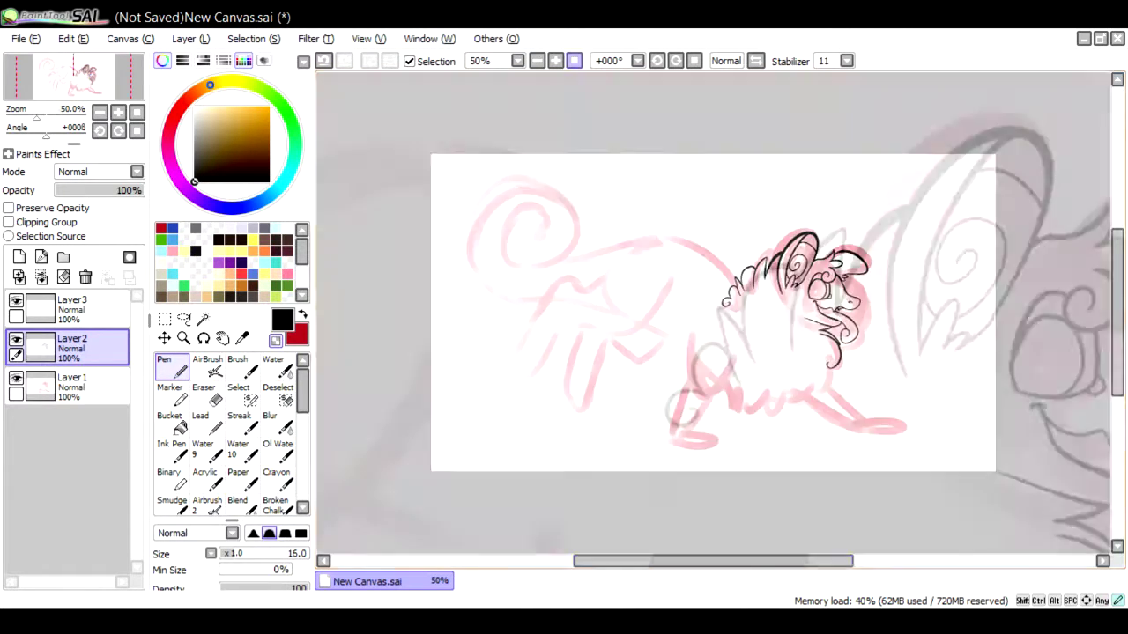
scroll(828, 322, up, 3)
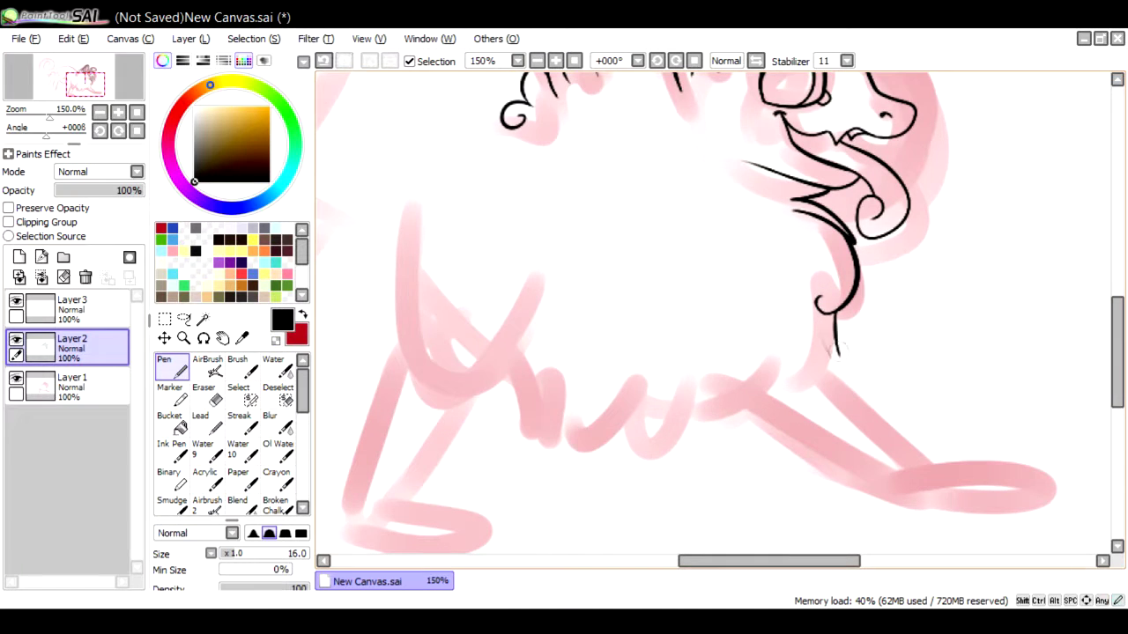
scroll(833, 347, up, 1)
drag(815, 324, 910, 339)
drag(769, 359, 868, 370)
drag(734, 388, 819, 414)
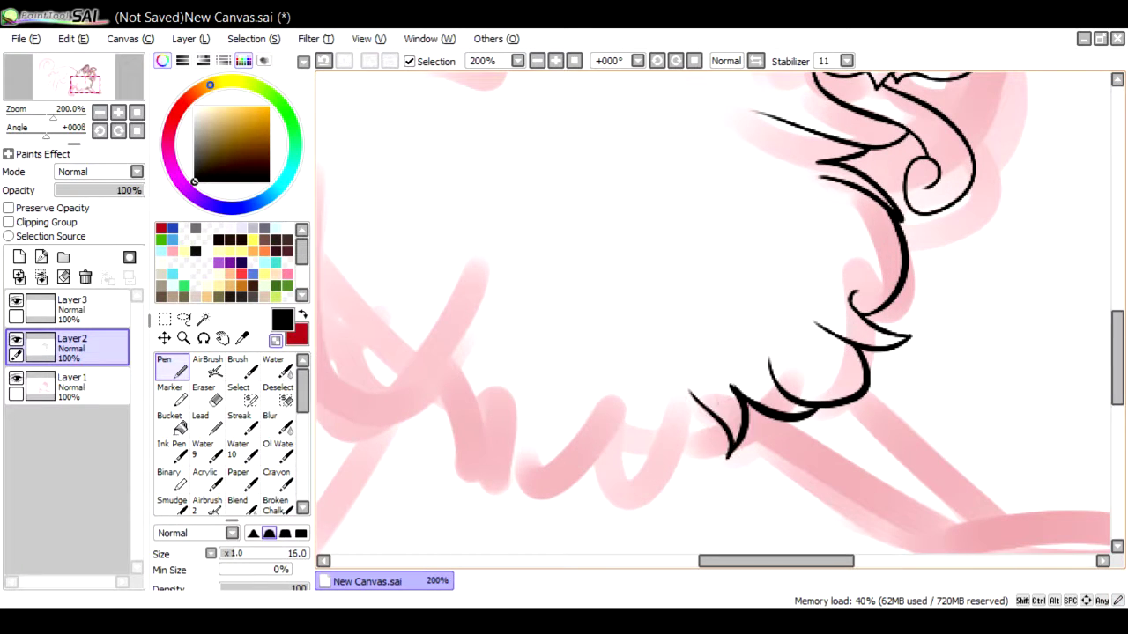
scroll(713, 313, left, 5)
drag(811, 419, 899, 448)
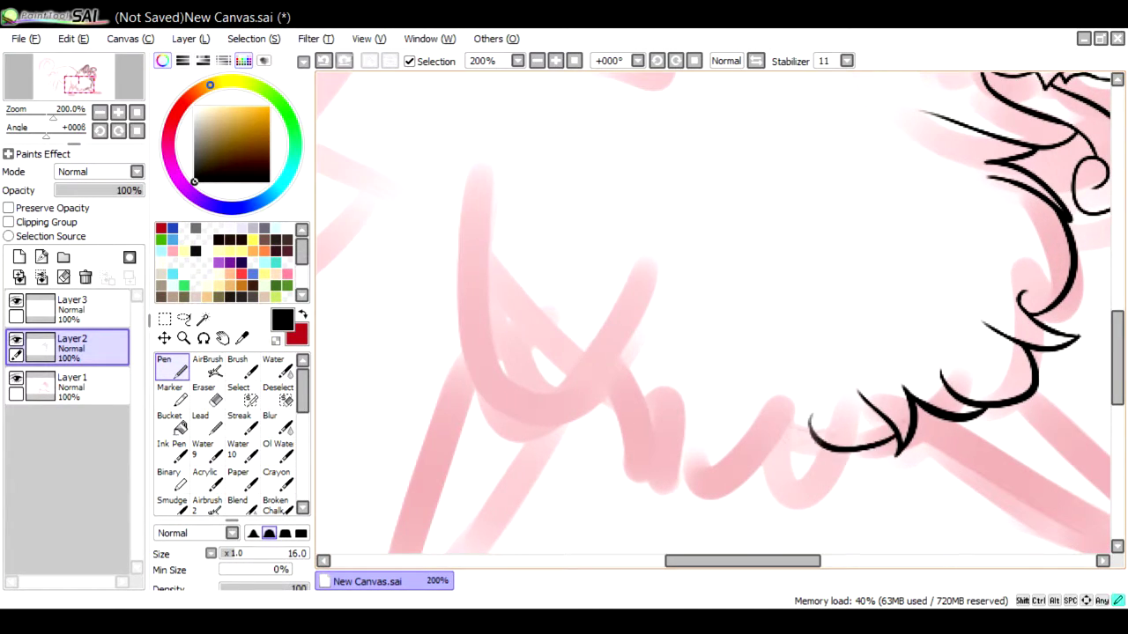
Ink the curly cheek fur between the base of the large ear and the throat
scroll(792, 440, down, 4)
scroll(755, 256, up, 3)
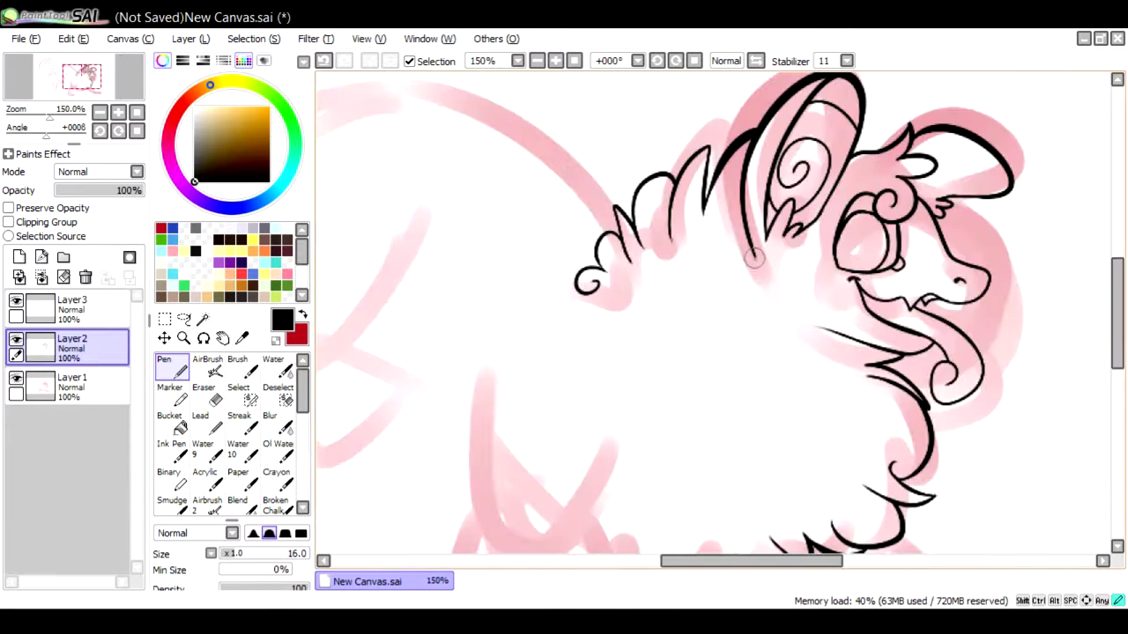
scroll(705, 317, down, 3)
scroll(705, 353, up, 3)
Ink the outstretched front leg and its flat paw with separate toes
scroll(616, 353, down, 3)
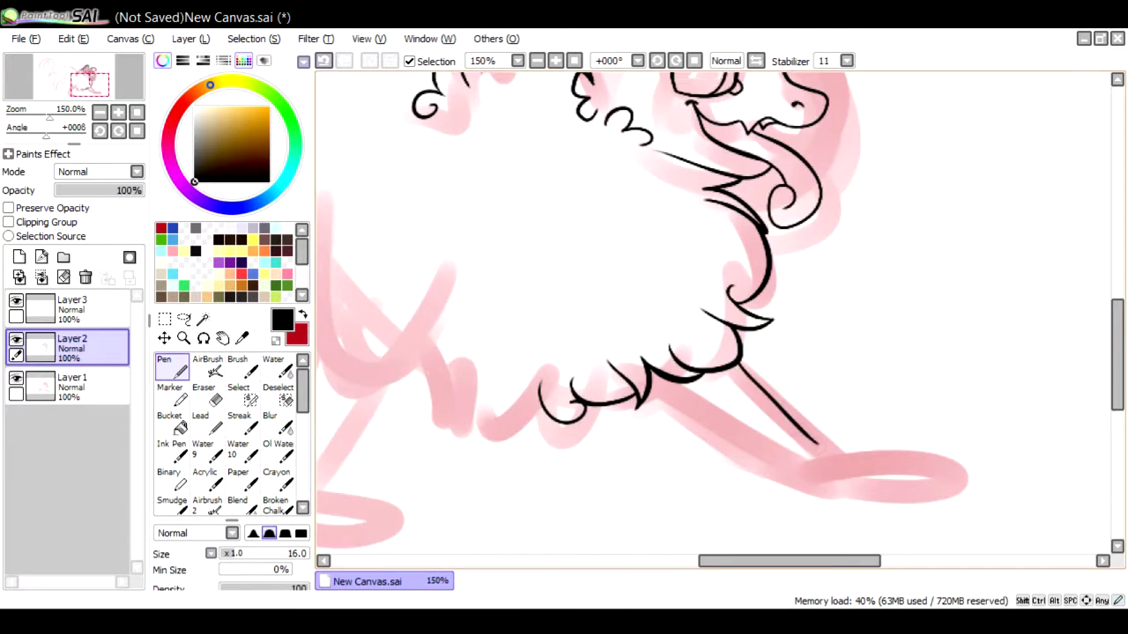
scroll(471, 225, up, 1)
drag(470, 220, 654, 348)
drag(593, 189, 702, 311)
drag(655, 348, 773, 326)
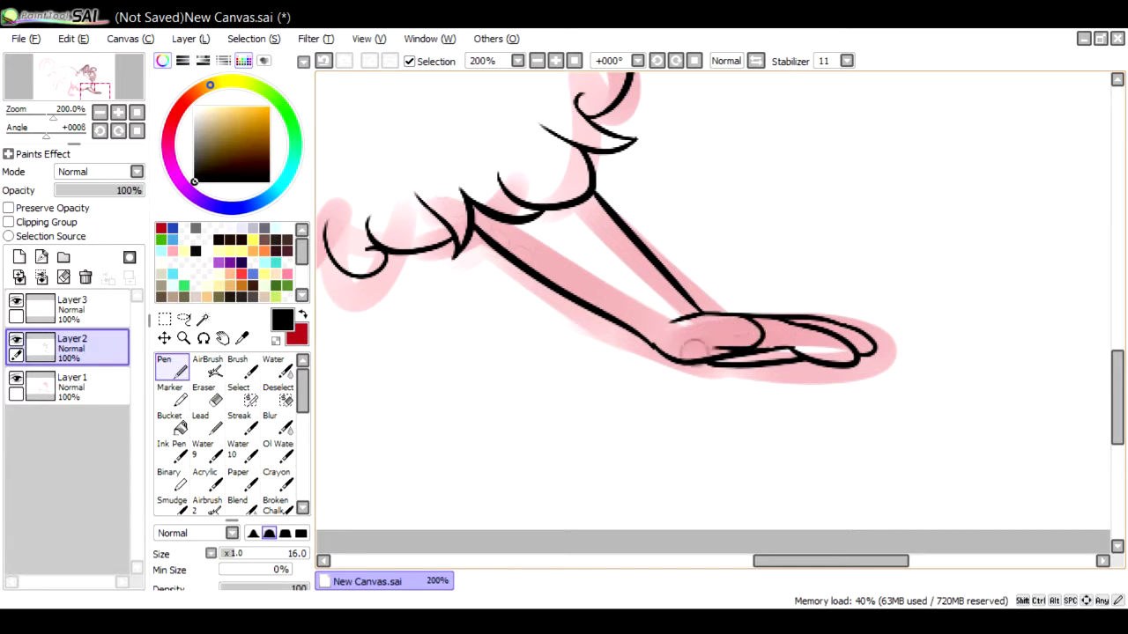
Ink the two tapered sides of the other front leg over the sketch
scroll(723, 350, down, 3)
scroll(616, 335, up, 2)
scroll(682, 370, up, 1)
drag(773, 99, 670, 365)
drag(872, 136, 738, 324)
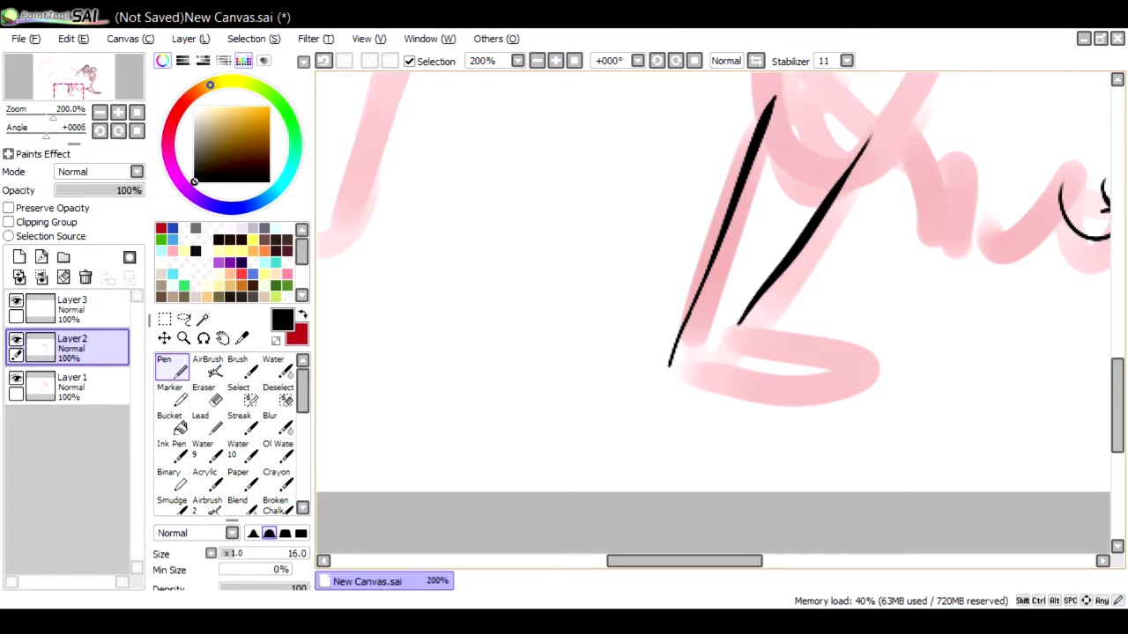
key(ctrl+z)
Ink the heel, sole and separate toes of that front paw
drag(669, 366, 797, 396)
drag(732, 332, 846, 389)
drag(738, 366, 823, 393)
drag(771, 348, 859, 388)
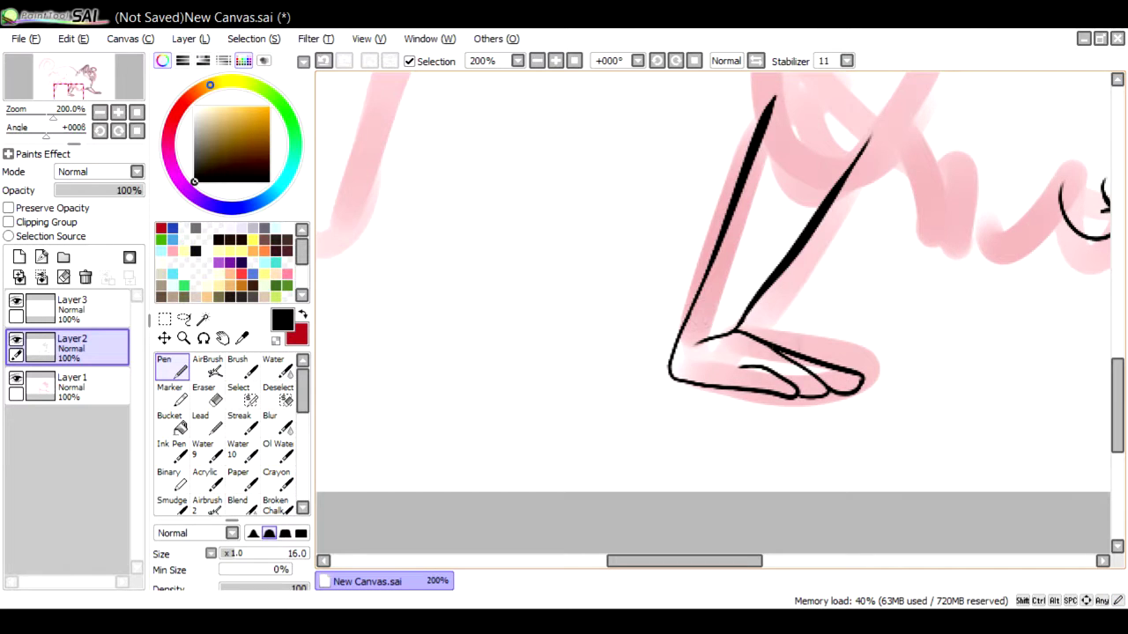
scroll(774, 339, down, 3)
scroll(462, 381, up, 3)
key(ctrl+z)
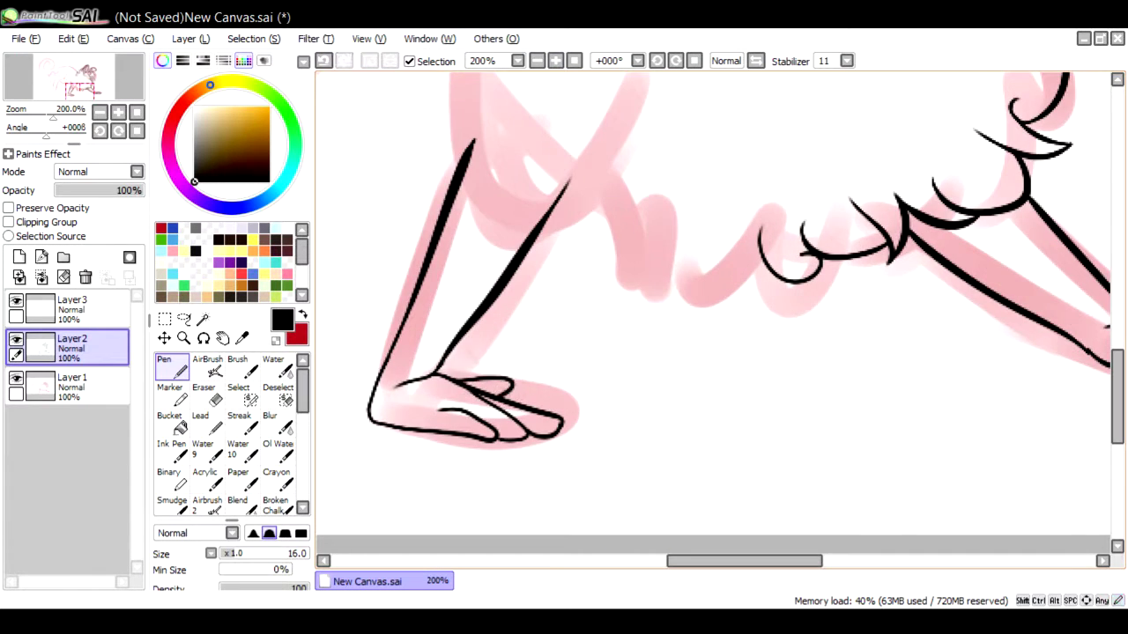
On Layer3, ink the large rounded fur tufts around the top of the rearward front leg
scroll(713, 304, down, 1)
click(72, 304)
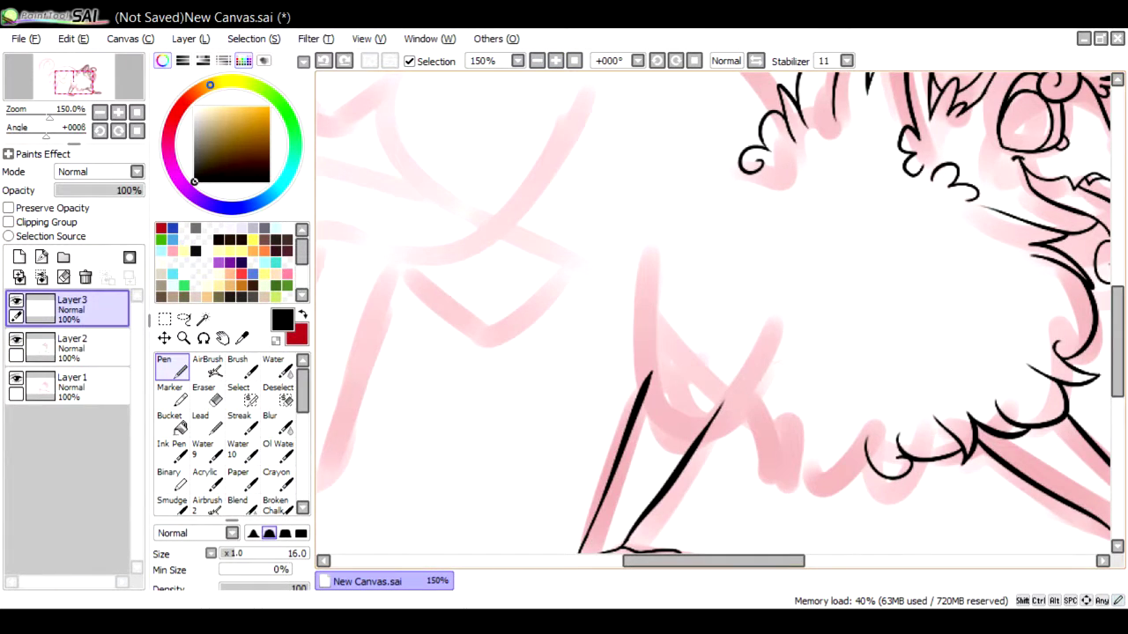
drag(788, 317, 797, 414)
drag(793, 409, 648, 379)
drag(674, 264, 648, 352)
drag(665, 231, 674, 257)
drag(793, 352, 577, 352)
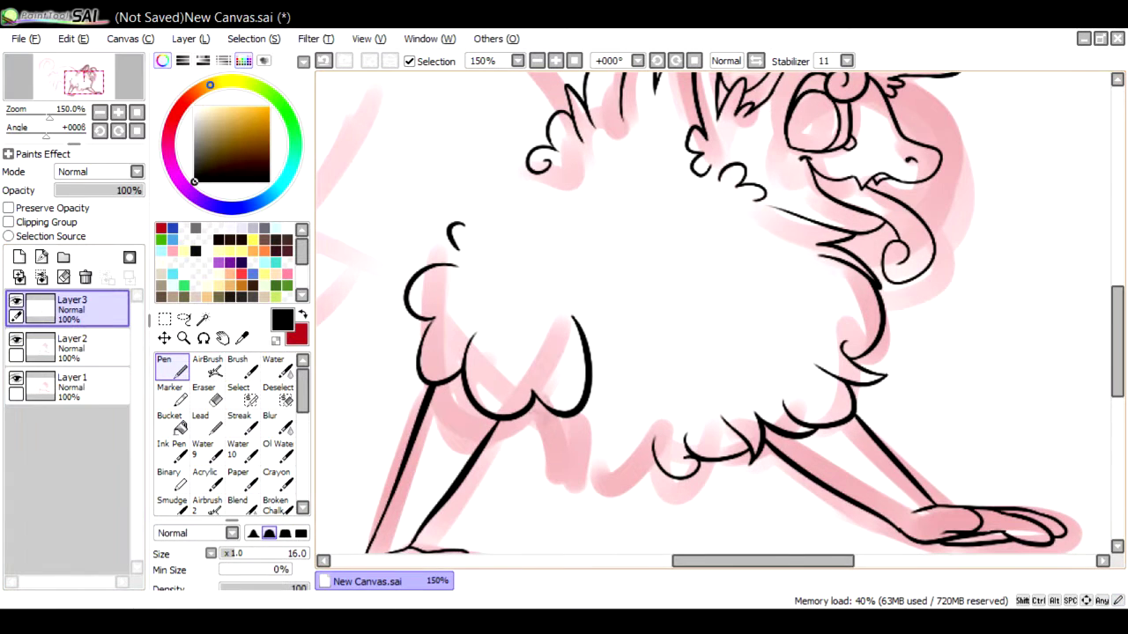
Ink the belly fur tufts between the two front legs, filling the remaining gap on Layer2 before returning to Layer3
drag(529, 412, 636, 490)
drag(621, 439, 667, 458)
click(73, 344)
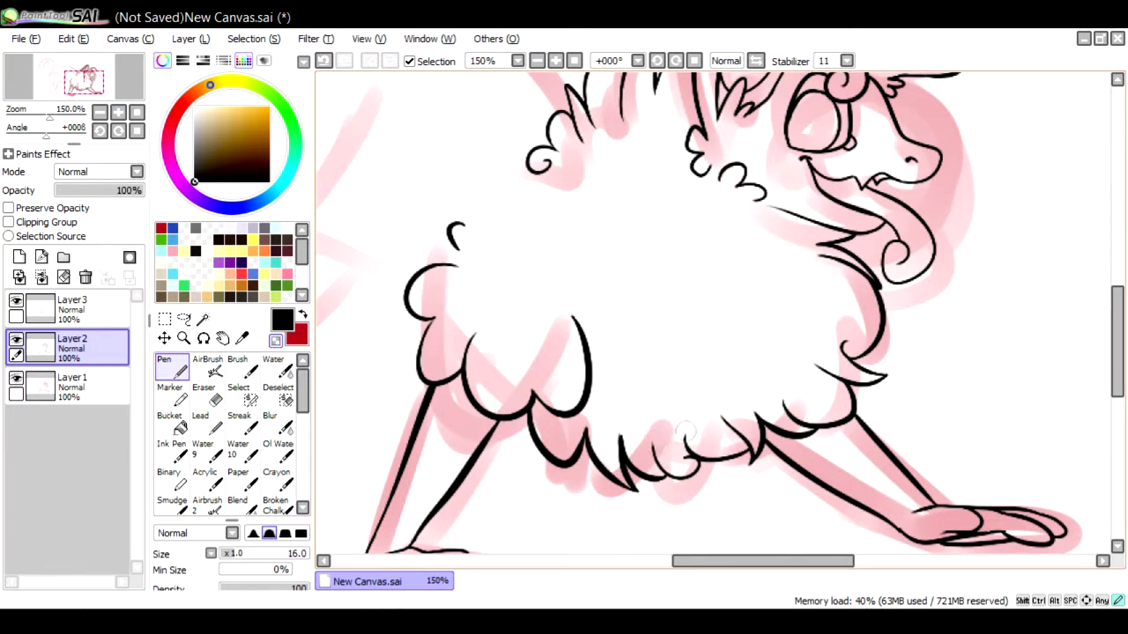
click(72, 304)
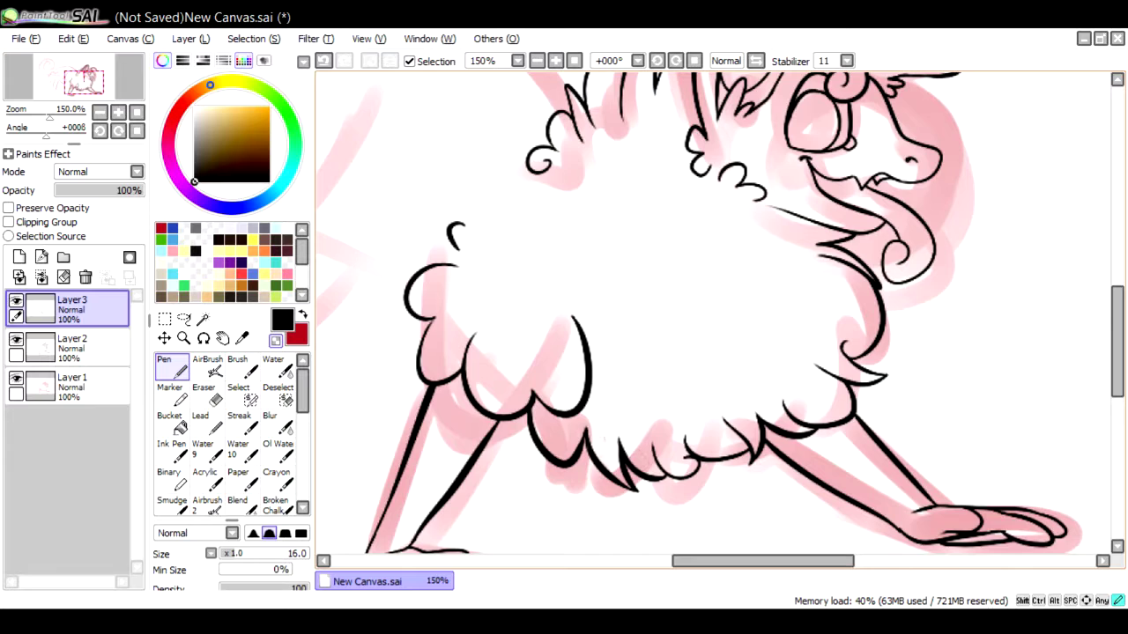
Ink the long back line from the mane into the large spiral tail
scroll(784, 265, down, 3)
scroll(520, 185, up, 2)
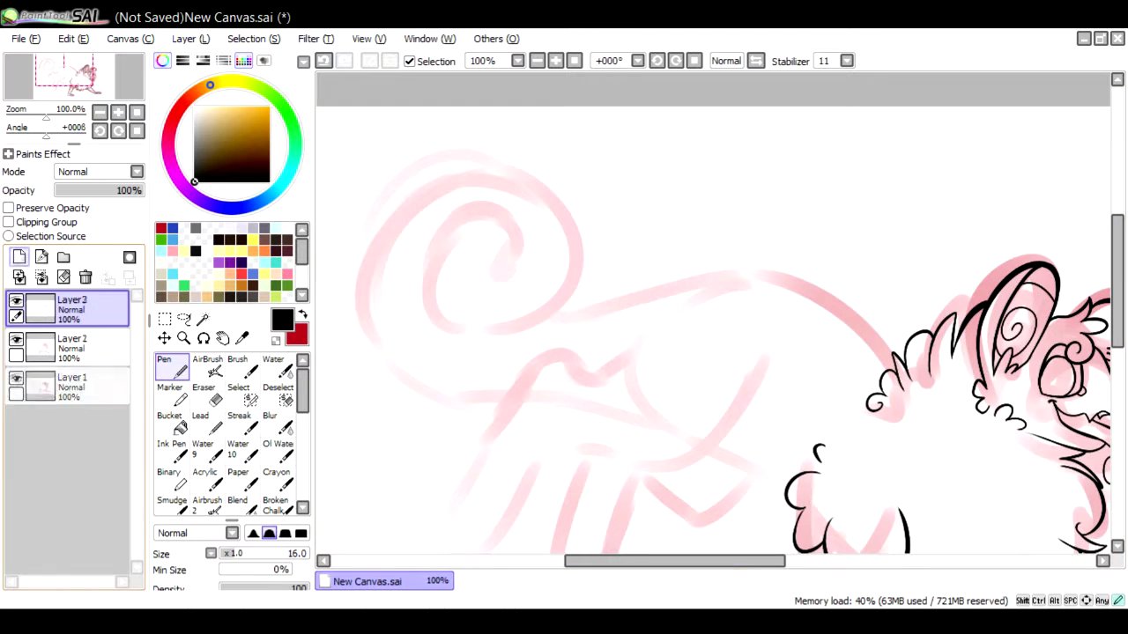
drag(898, 379, 467, 328)
scroll(713, 313, up, 2)
drag(46, 132, 26, 132)
key(Delete)
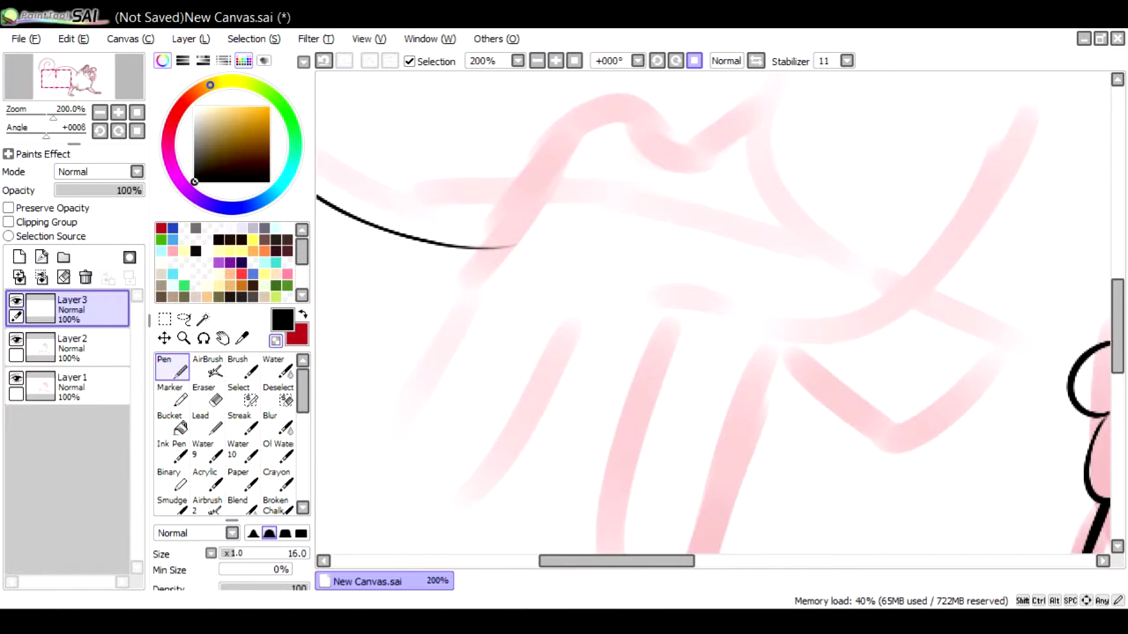
Ink the belly line behind the shoulder fur and the feathery tufts under the tail
scroll(714, 317, down, 1)
drag(738, 405, 617, 343)
mouse_move(710, 226)
mouse_down()
mouse_move(608, 363)
mouse_move(844, 353)
mouse_up()
key(ctrl+z)
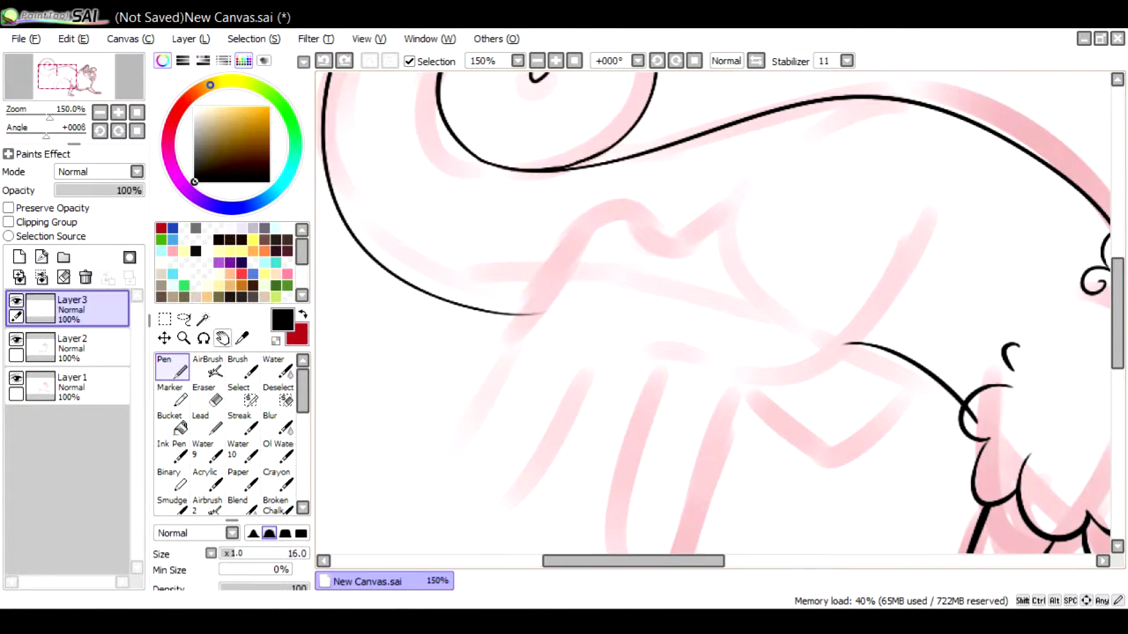
drag(451, 296, 499, 339)
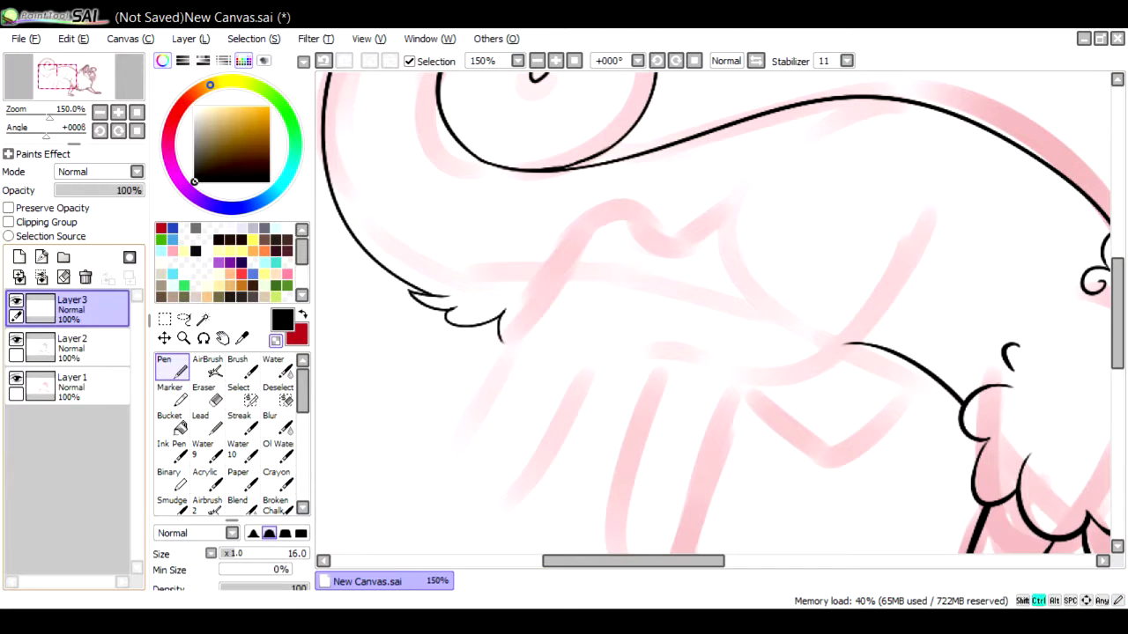
Ink the scalloped fur tufts on the hip just below the base of the tail
scroll(714, 317, down, 1)
drag(503, 238, 640, 164)
drag(617, 352, 792, 388)
key(ctrl+z)
drag(775, 188, 754, 236)
scroll(747, 253, up, 2)
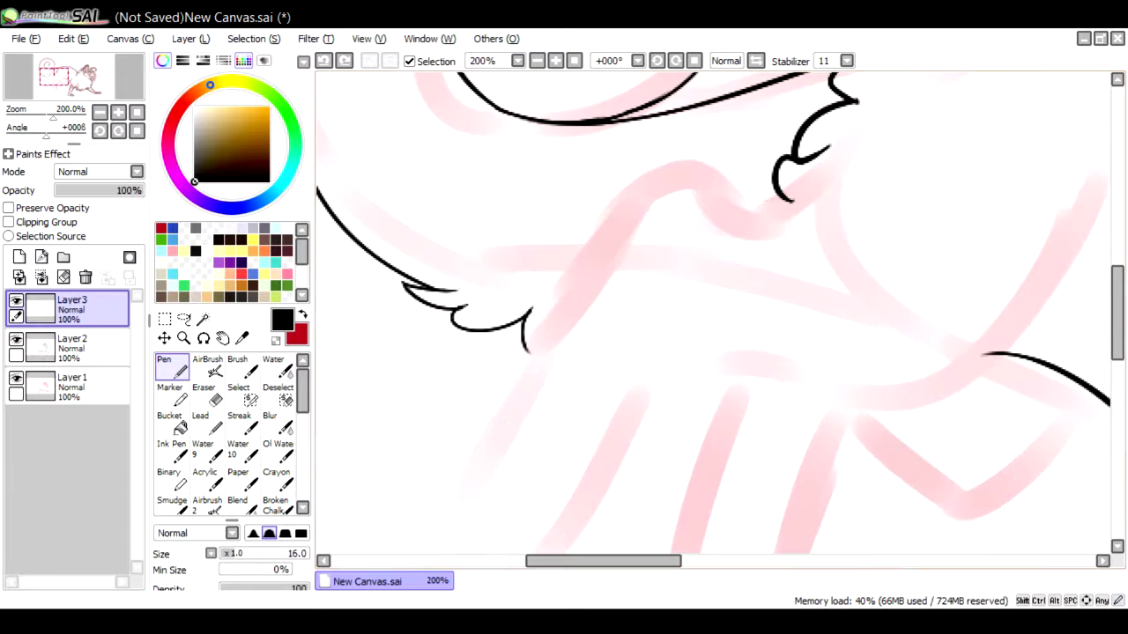
Ink the remaining hip tufts and the bent outer contour of the rearmost hind leg
drag(604, 232, 740, 167)
key(ctrl+z)
drag(568, 278, 731, 157)
key(ctrl+z)
drag(634, 81, 440, 411)
scroll(714, 317, down, 1)
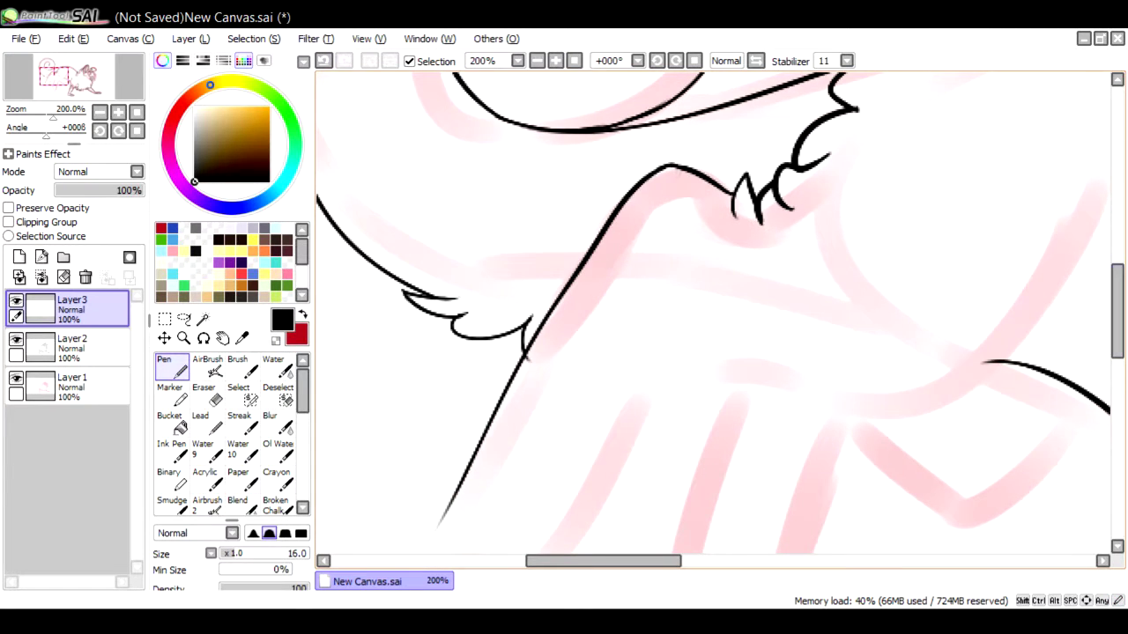
Ink the rearmost hind paw with three claws and toe fur, plus the inner edge of the leg
drag(447, 327, 432, 379)
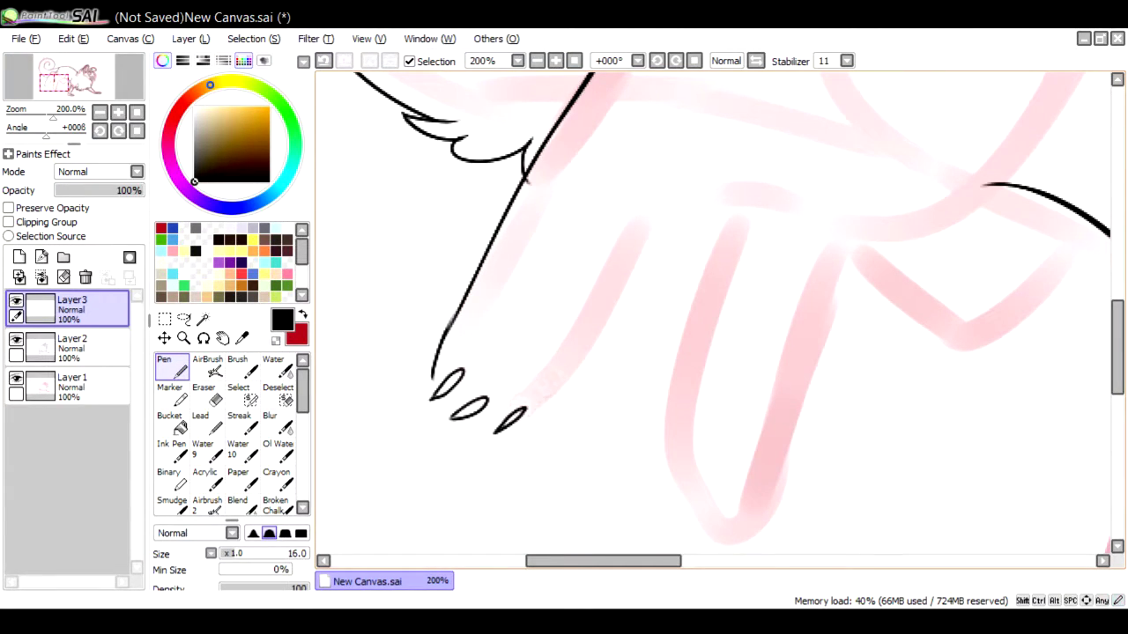
drag(676, 193, 525, 411)
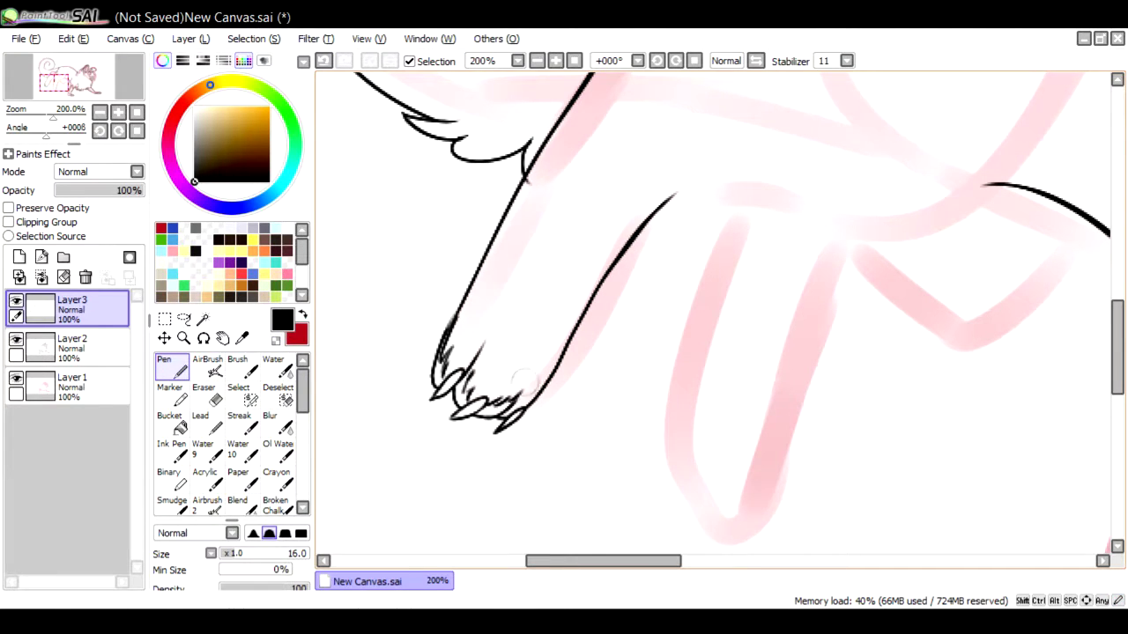
Erase the rearmost hind leg's outline below the bend together with its clawed paw
scroll(528, 366, down, 4)
scroll(467, 318, up, 3)
key(e)
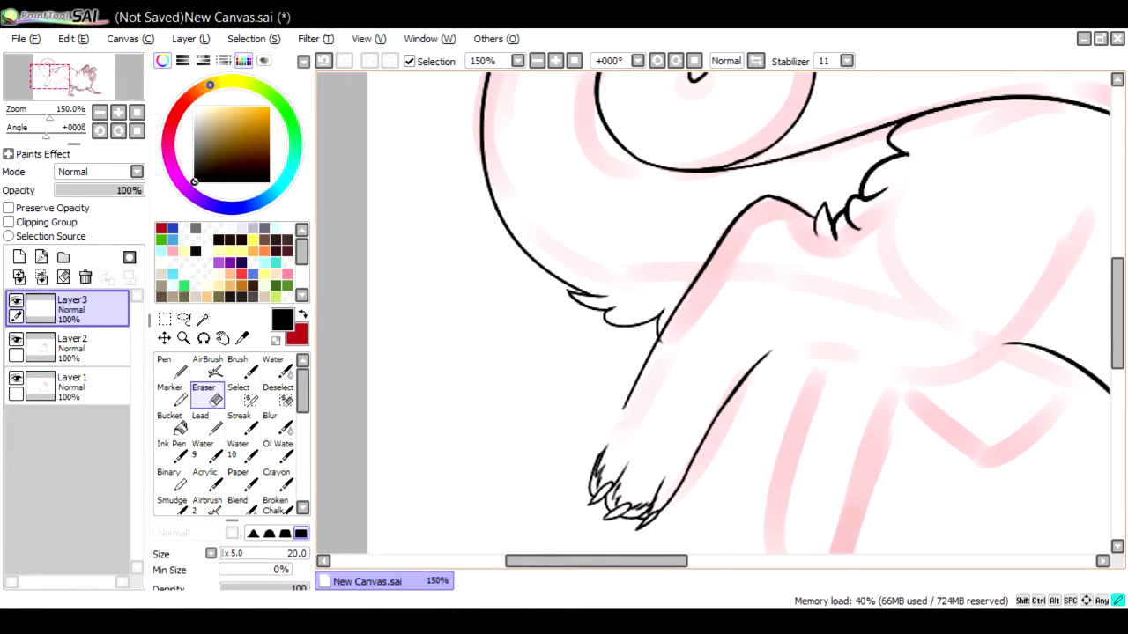
drag(771, 352, 684, 481)
scroll(713, 317, right, 2)
drag(607, 447, 507, 529)
Redraw the rearmost hind leg with a smoother outer contour and a rounded paw with two claws, using a rotated canvas
key(n)
drag(574, 492, 545, 518)
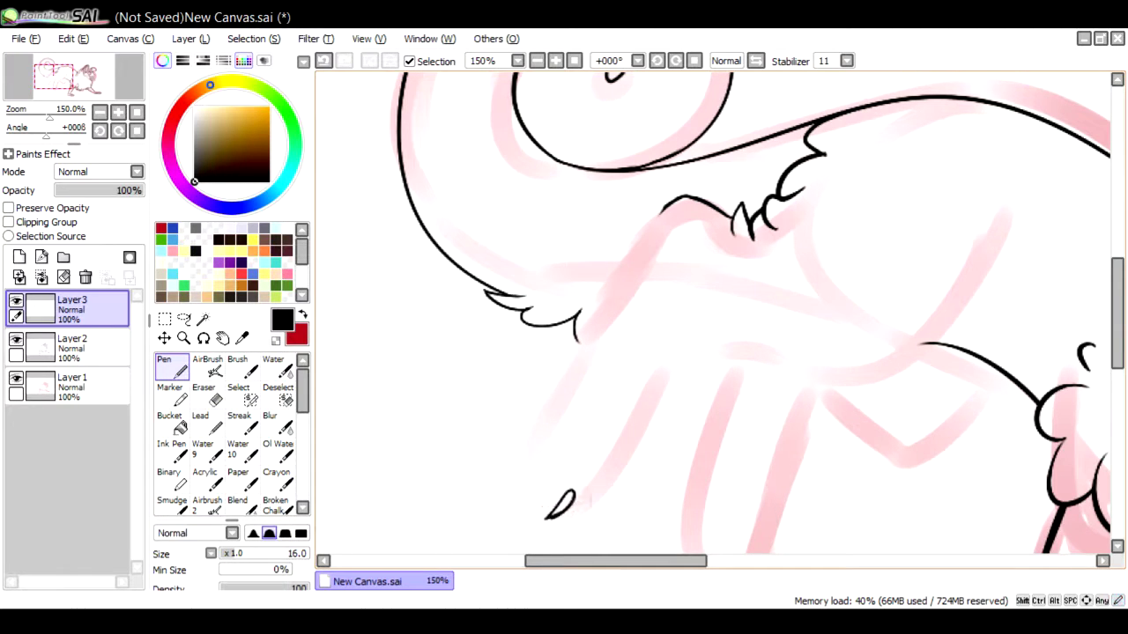
drag(793, 221, 670, 423)
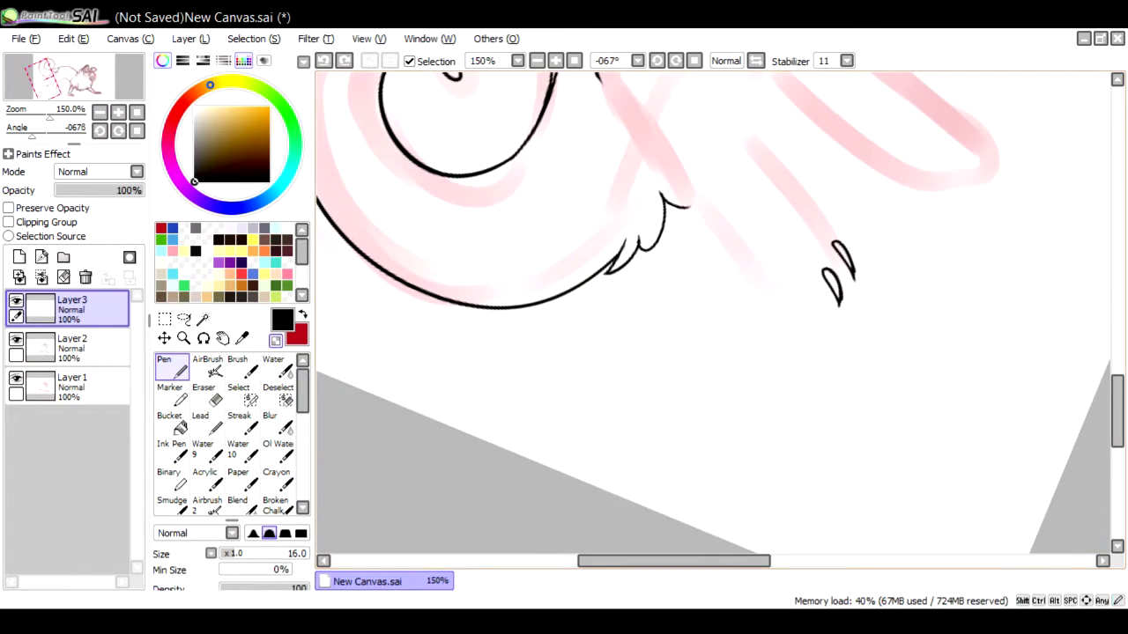
scroll(714, 317, up, 5)
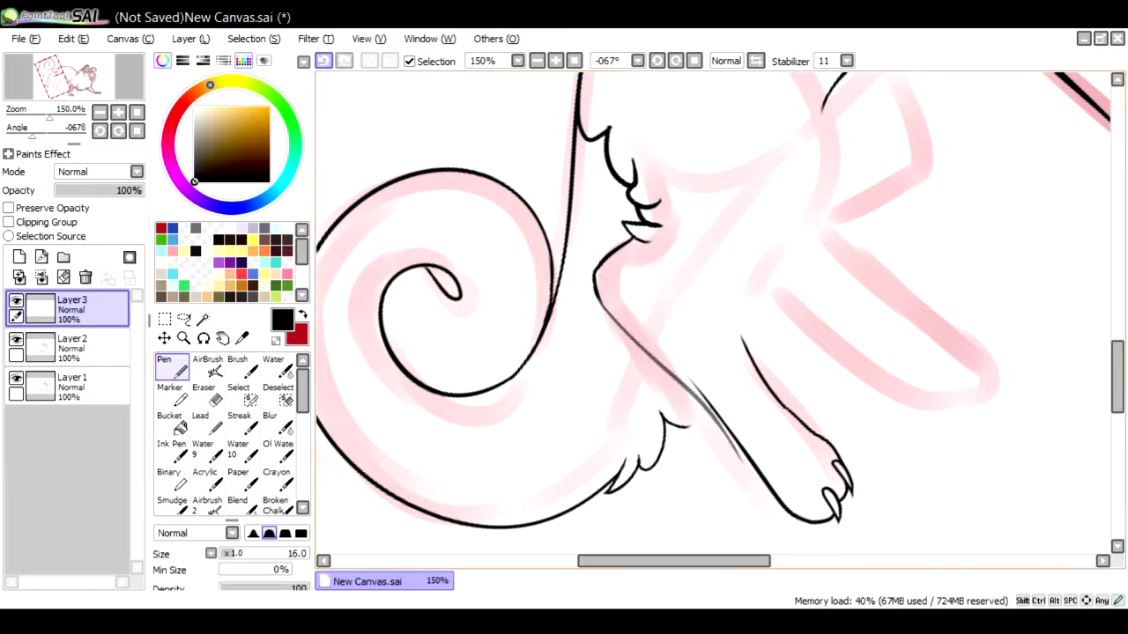
drag(749, 465, 592, 284)
drag(826, 500, 793, 494)
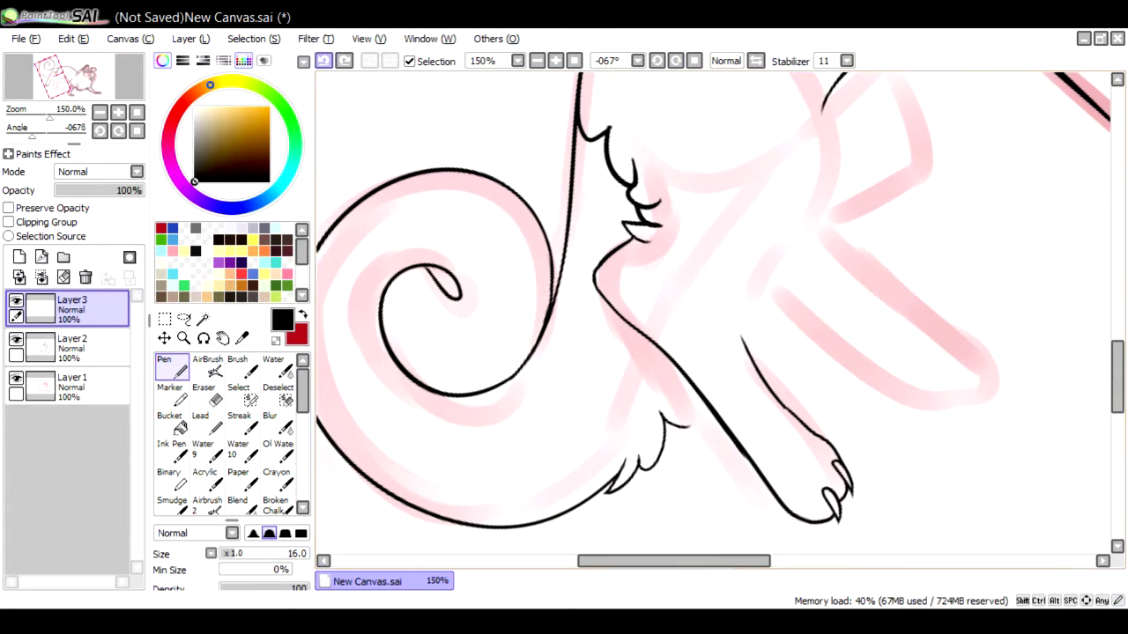
Restore the canvas rotation and ink the hind leg's inner edge, sweeping it through the thigh and flank toward the shoulder fur
key(End)
key(End)
key(End)
key(Delete)
key(e)
key(n)
drag(674, 239, 736, 350)
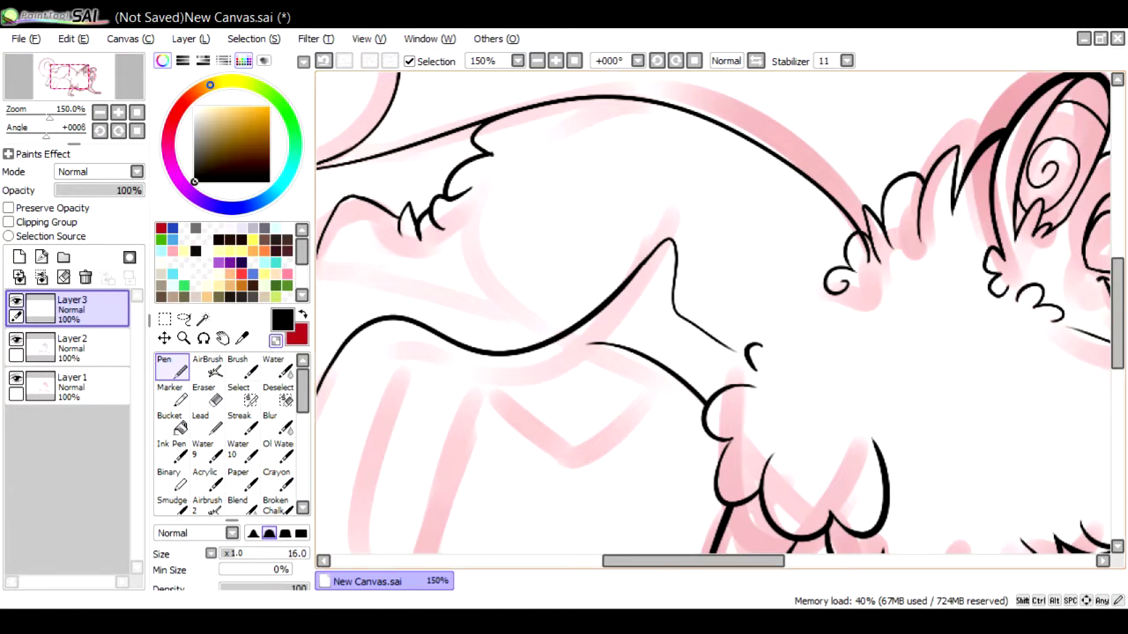
Add a curled tuft to the shoulder fur on Layer2 and ink the other hind leg's V-shaped thigh on Layer3
click(72, 344)
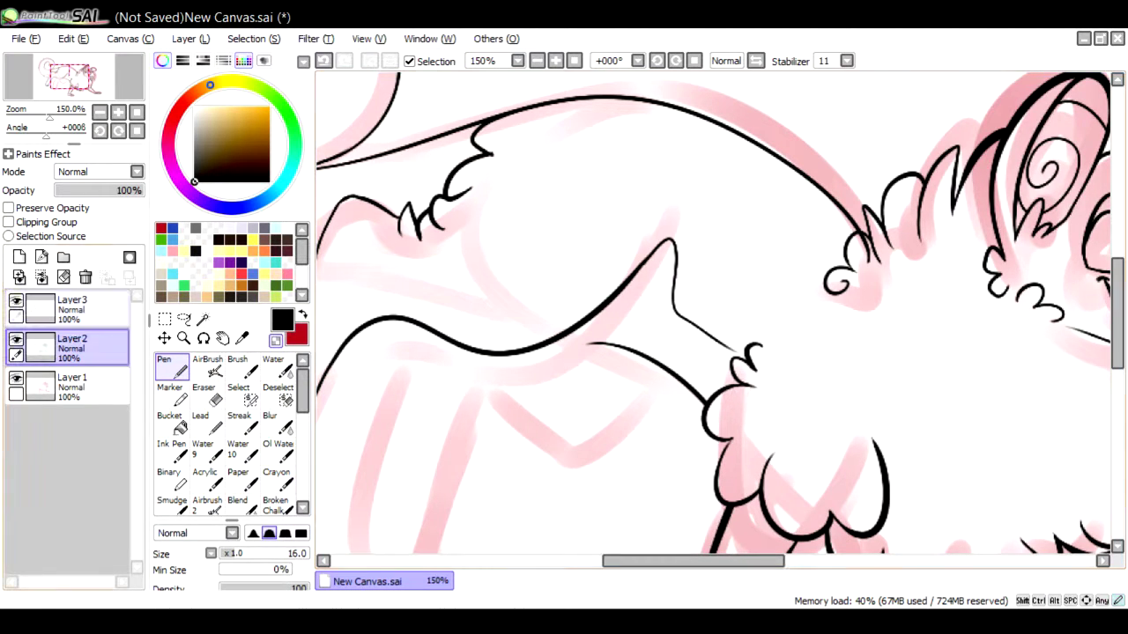
click(73, 308)
scroll(714, 313, down, 3)
scroll(714, 313, down, 3)
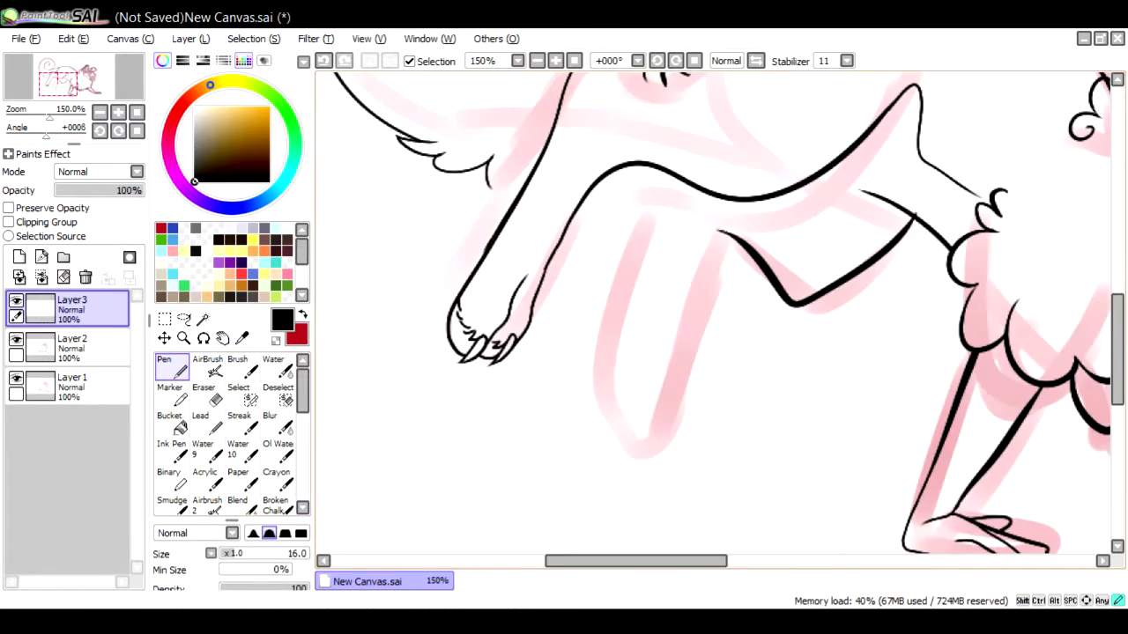
With the canvas rotated to -45°, ink the other hind leg's outer edge and its first claws
key(Delete)
key(Delete)
key(Delete)
scroll(713, 313, down, 3)
scroll(714, 312, down, 3)
key(e)
key(n)
scroll(714, 312, up, 3)
drag(588, 218, 700, 414)
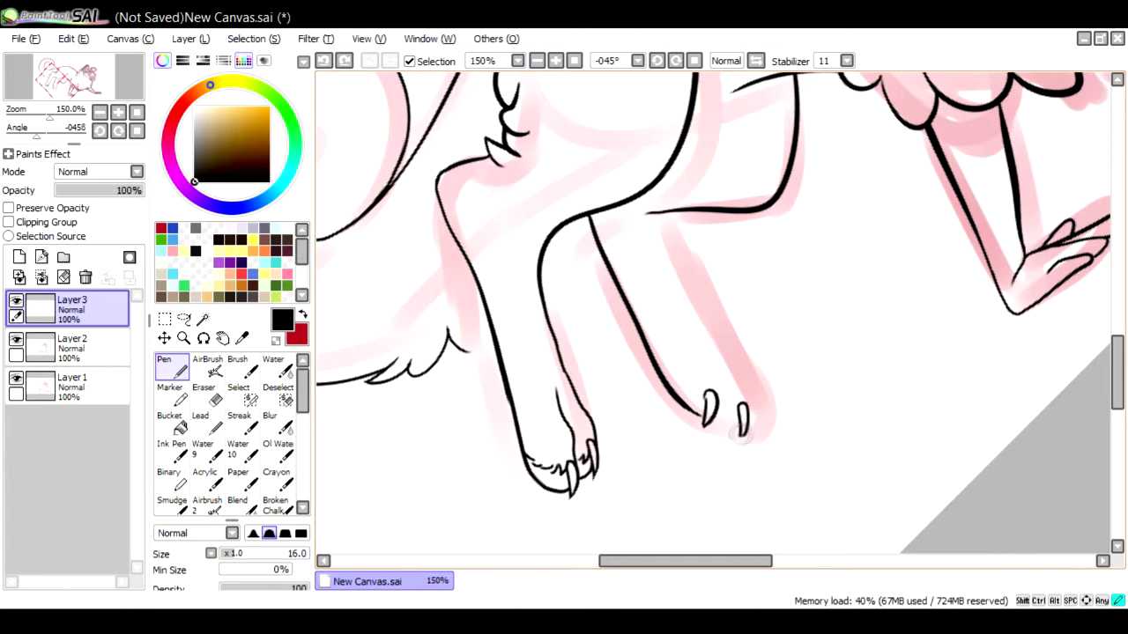
Finish the other hind leg's clawed toes and remaining edge, and reset the canvas to show the whole drawing
key(ctrl+y)
key(ctrl+z)
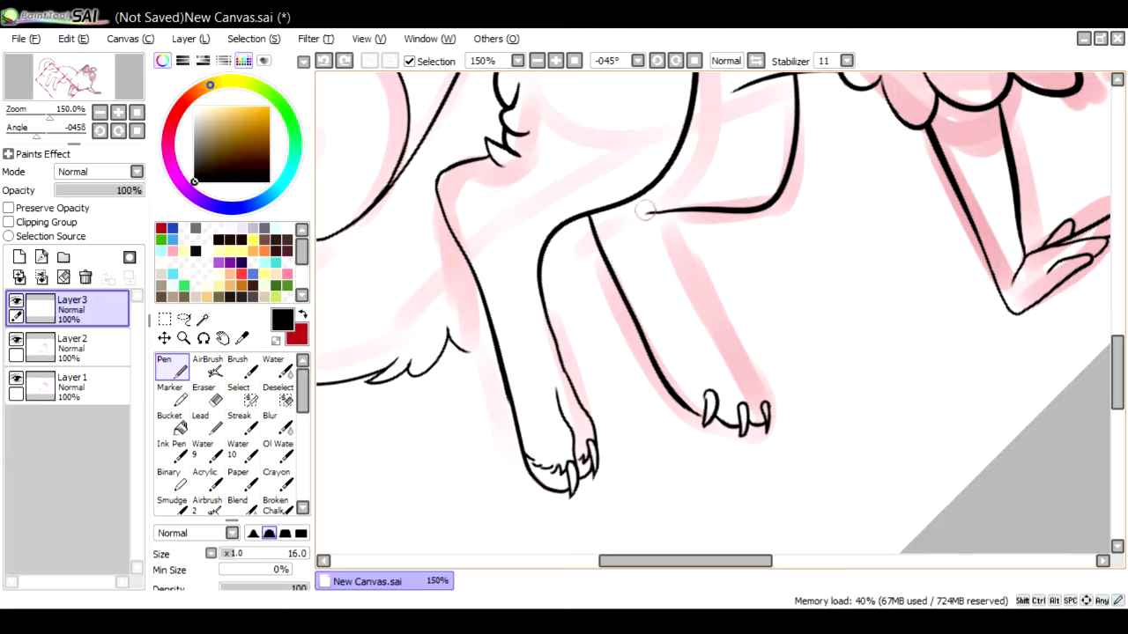
key(ctrl+y)
key(Home)
scroll(713, 312, down, 3)
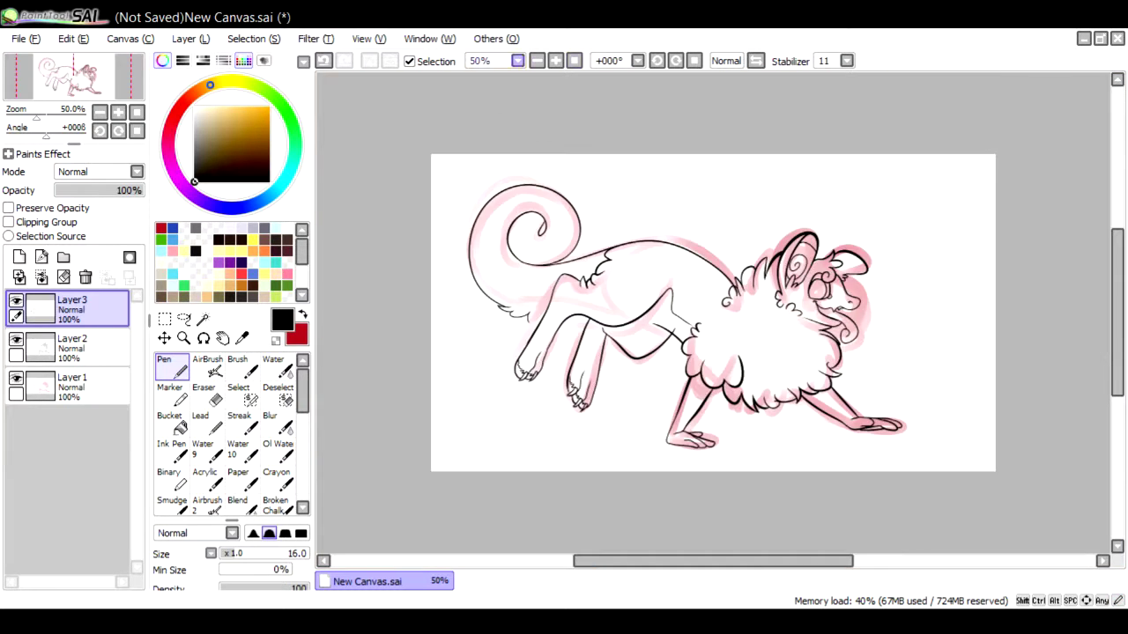
Duplicate Layer3, hide the original, and erase the near hind leg's outline from the copy
scroll(714, 312, up, 3)
key(e)
scroll(714, 313, up, 2)
mouse_move(617, 150)
mouse_down()
mouse_move(502, 246)
mouse_move(352, 528)
mouse_up()
drag(564, 335, 405, 529)
click(16, 378)
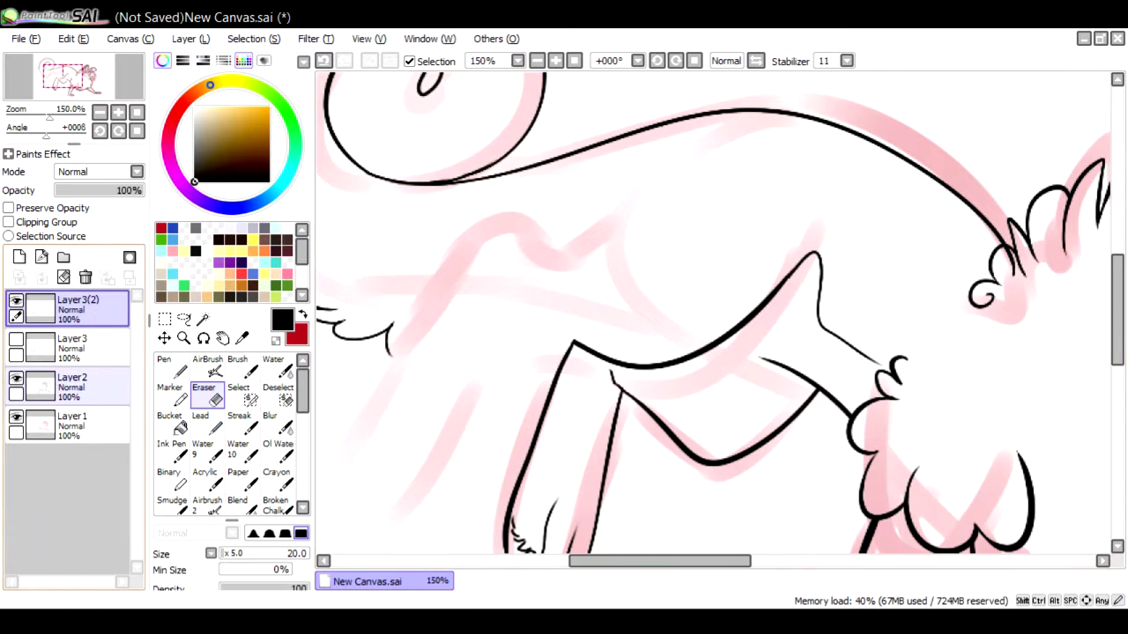
Isolate the original Layer3 and erase the far hind leg from it, then show and select the Layer3(2) copy
key(Home)
click(71, 343)
click(16, 339)
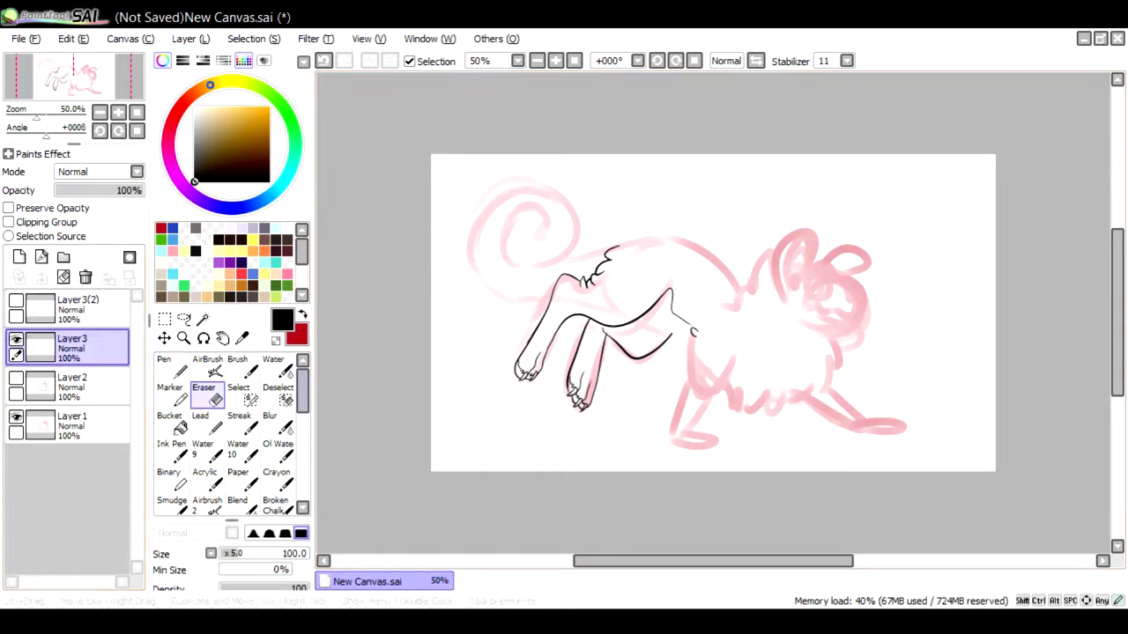
click(15, 300)
scroll(714, 313, up, 2)
click(70, 300)
click(15, 300)
Transform the far hind leg into place, merge the line-art layers into Layer2, and hide the sketch layer
key(ctrl+t)
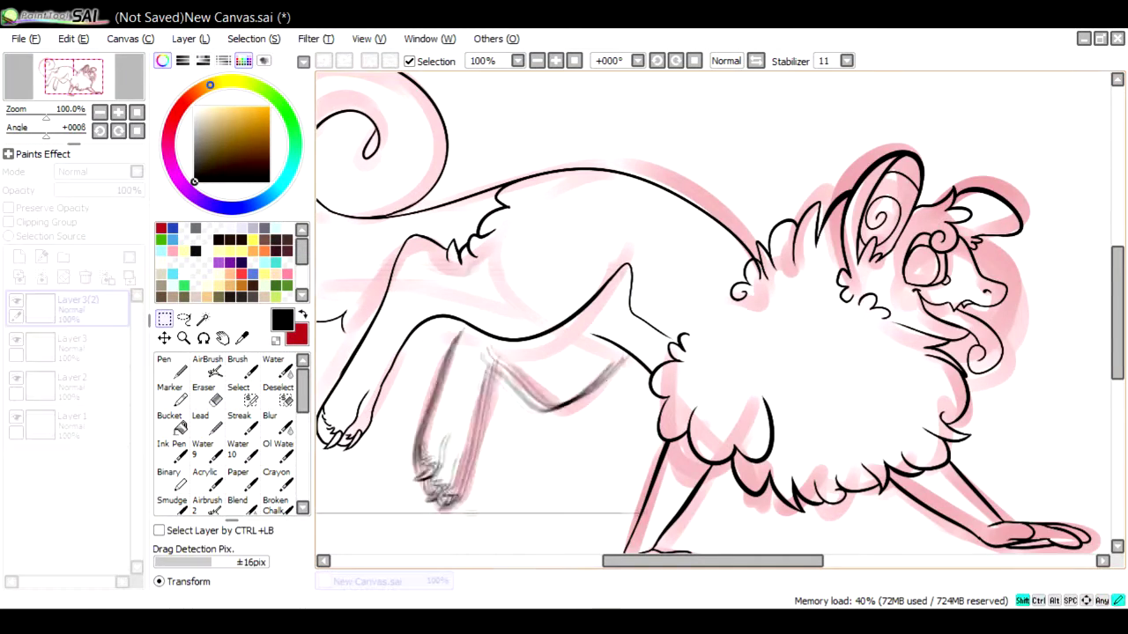
key(Return)
key(Home)
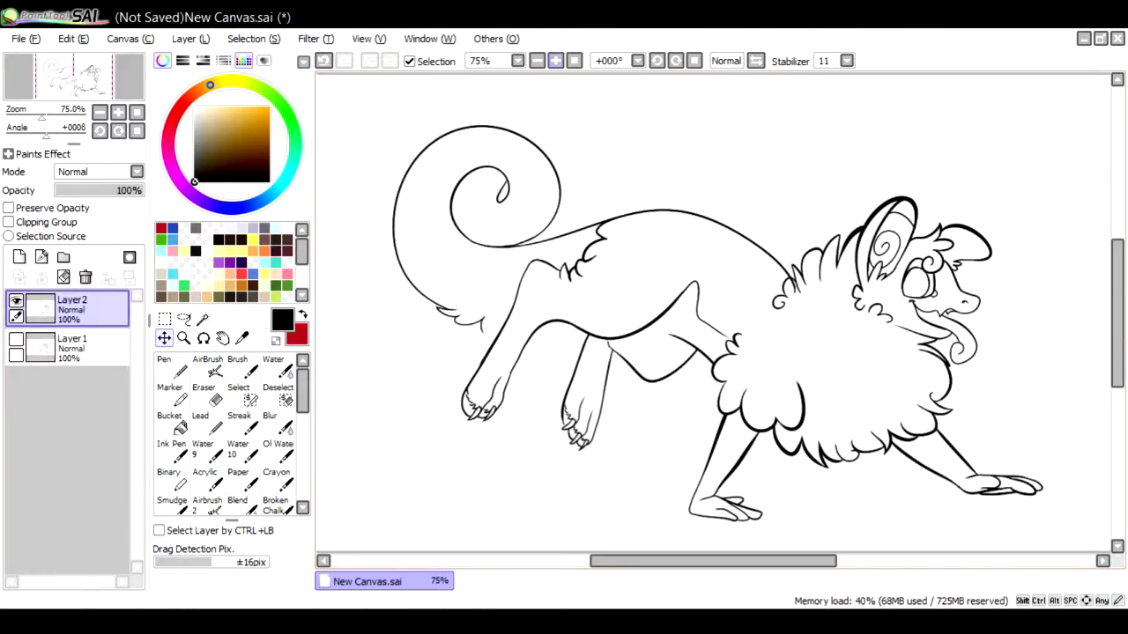
Check the outline for leaks with the Magic Wand and close the gap between the tail's fur tip and the hind leg
key(w)
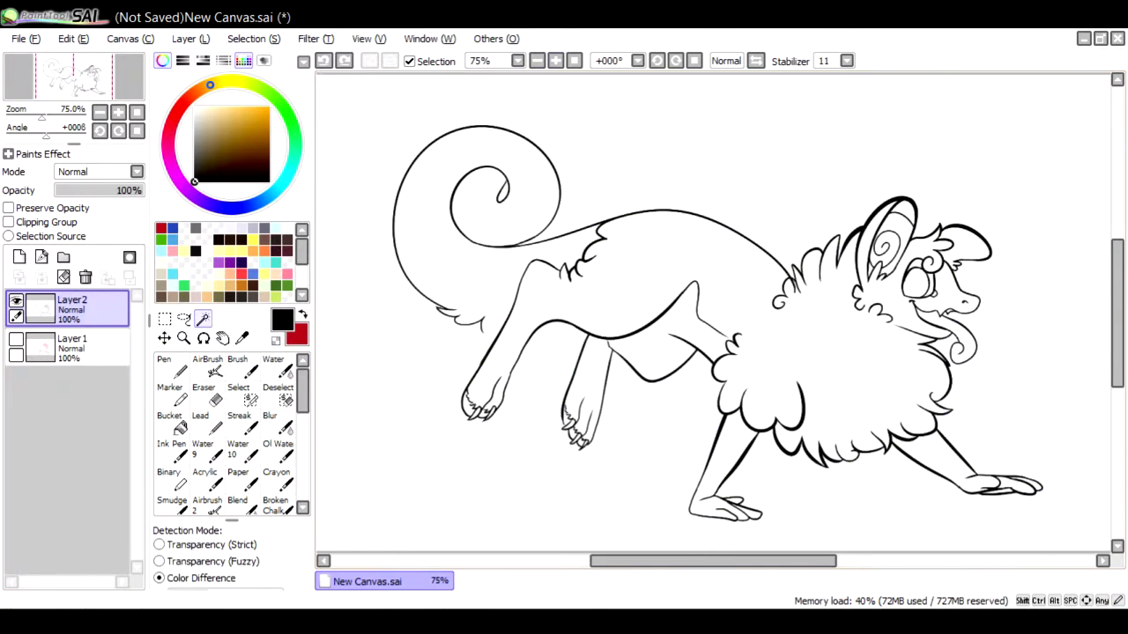
scroll(714, 313, up, 3)
key(n)
key(w)
scroll(714, 313, down, 4)
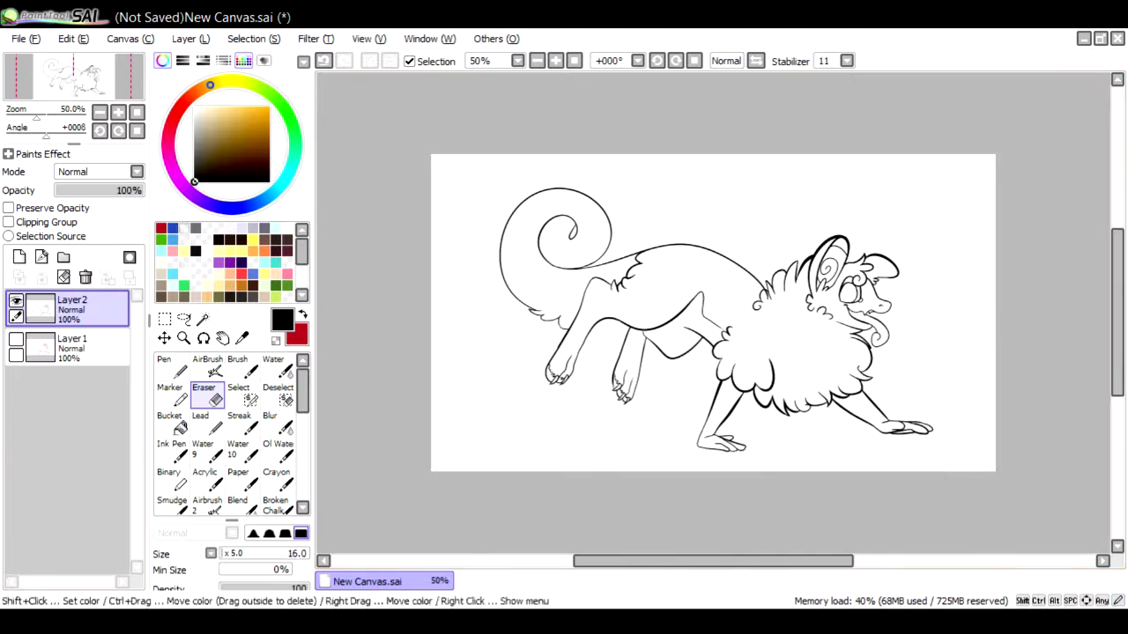
Ink a small fur tuft above the eye on Layer2 and touch up the outline around the far hind foot's claws
click(503, 177)
scroll(713, 313, up, 2)
key(e)
scroll(1040, 300, up, 2)
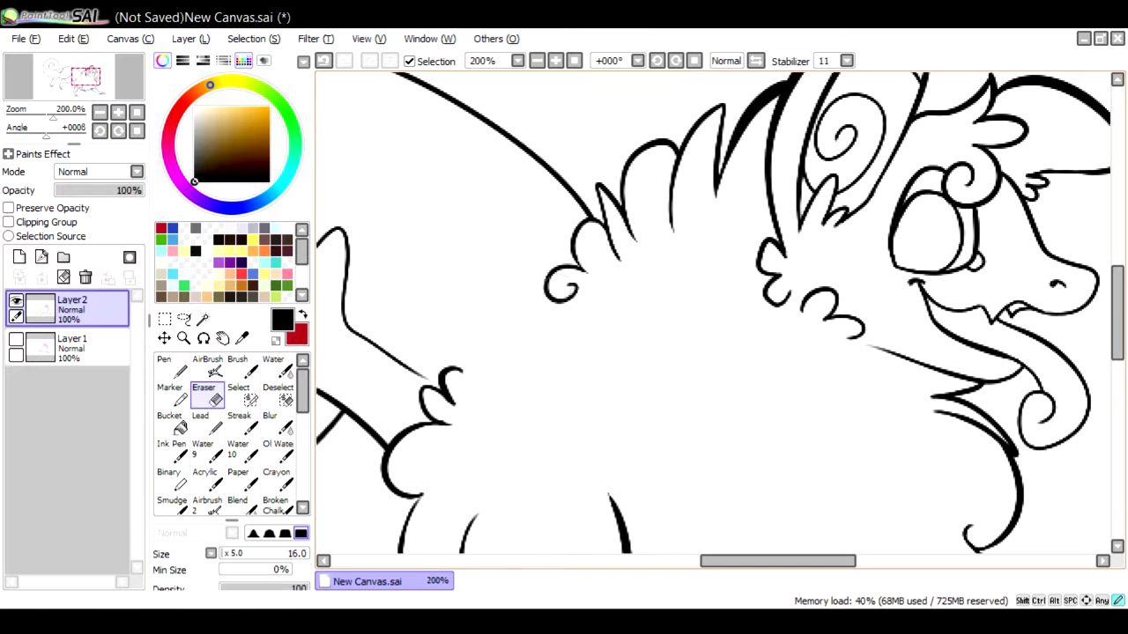
key(n)
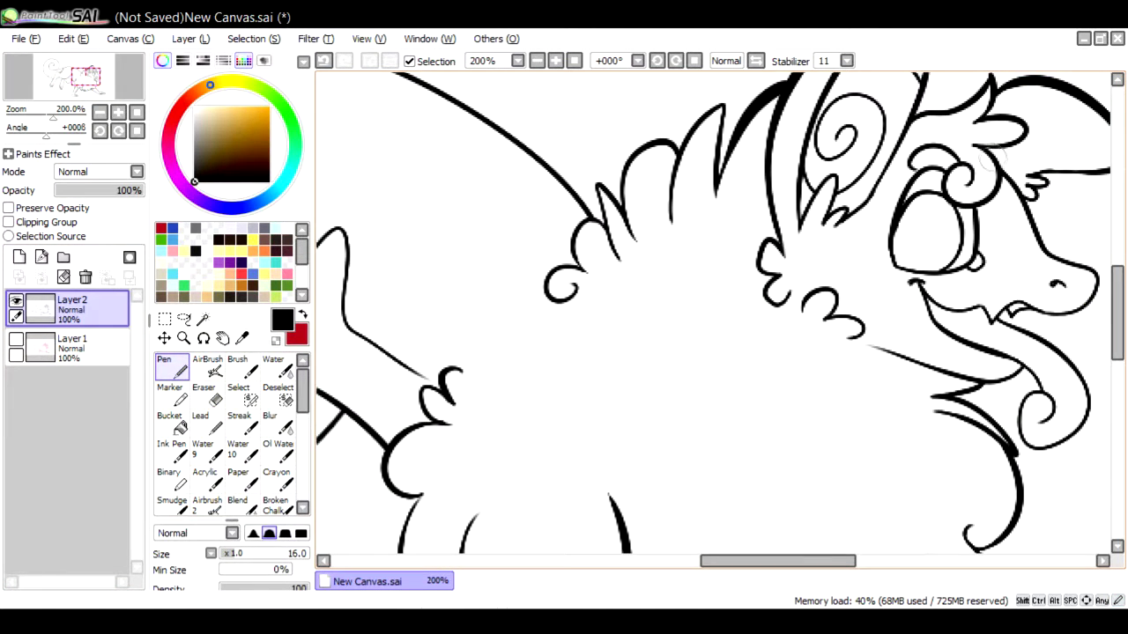
scroll(979, 146, up, 3)
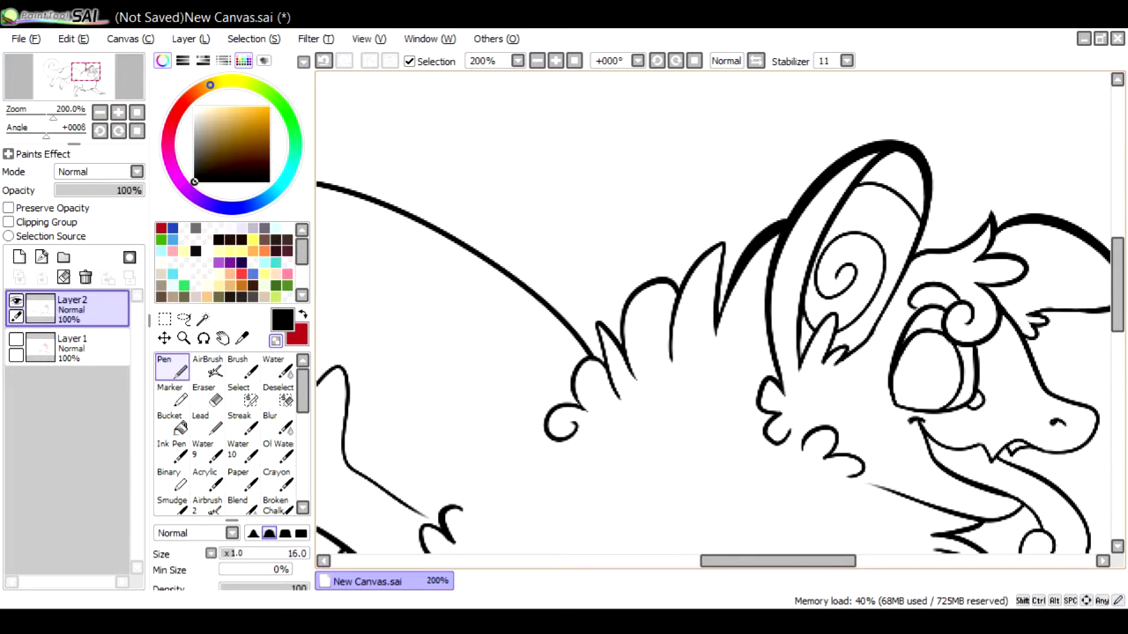
scroll(705, 317, down, 4)
scroll(705, 317, up, 5)
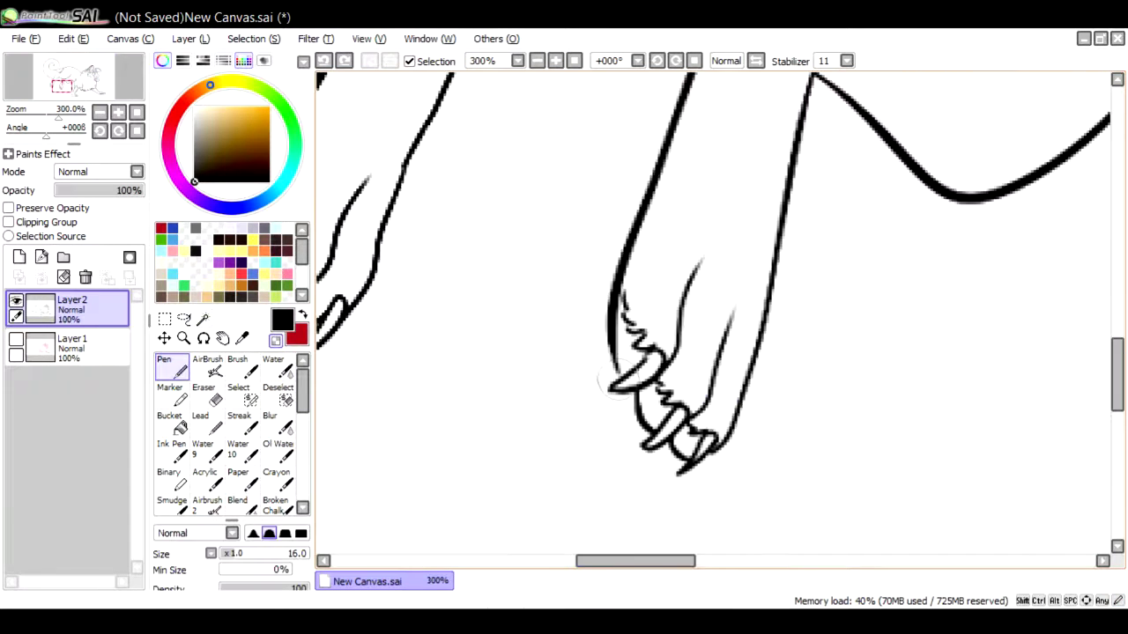
Select the area outside the creature, invert the selection, and fill the body with red on a new layer beneath the line art
scroll(705, 317, down, 5)
click(458, 176)
key(ctrl+i)
click(18, 256)
key(n)
key(x)
drag(529, 264, 916, 422)
key(ctrl+d)
Erase the red fill from the small opening inside the tail's curl
scroll(564, 264, up, 4)
key(e)
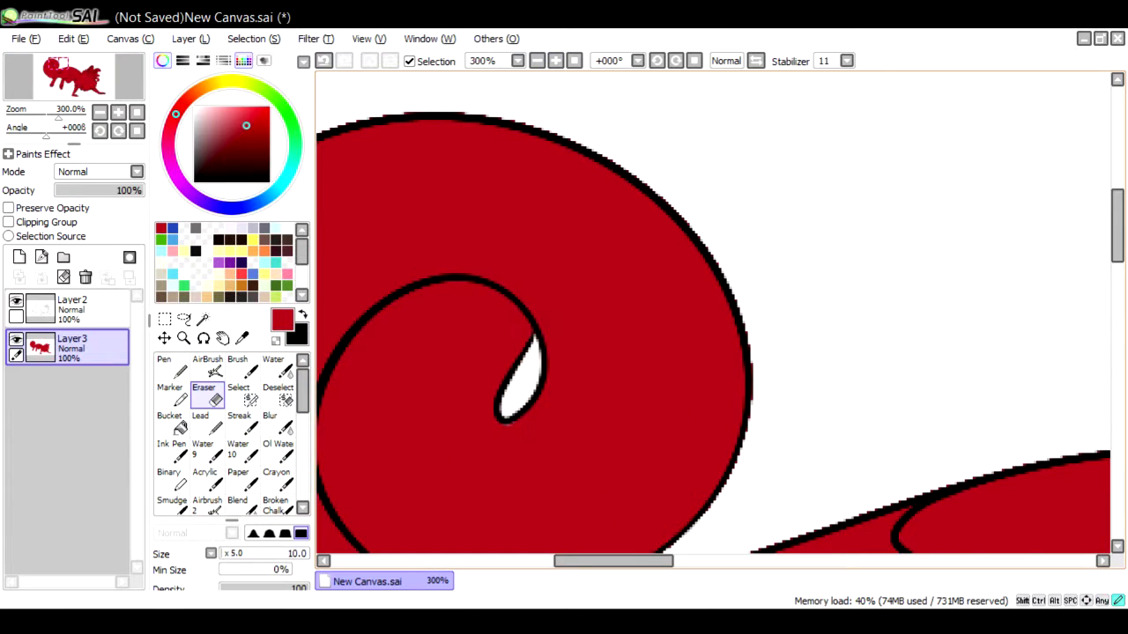
key(n)
scroll(705, 318, down, 4)
Turn on Preserve Opacity for Layer3 and repaint the whole body fill light cyan with a large Pen
click(8, 208)
scroll(705, 317, up, 1)
click(162, 284)
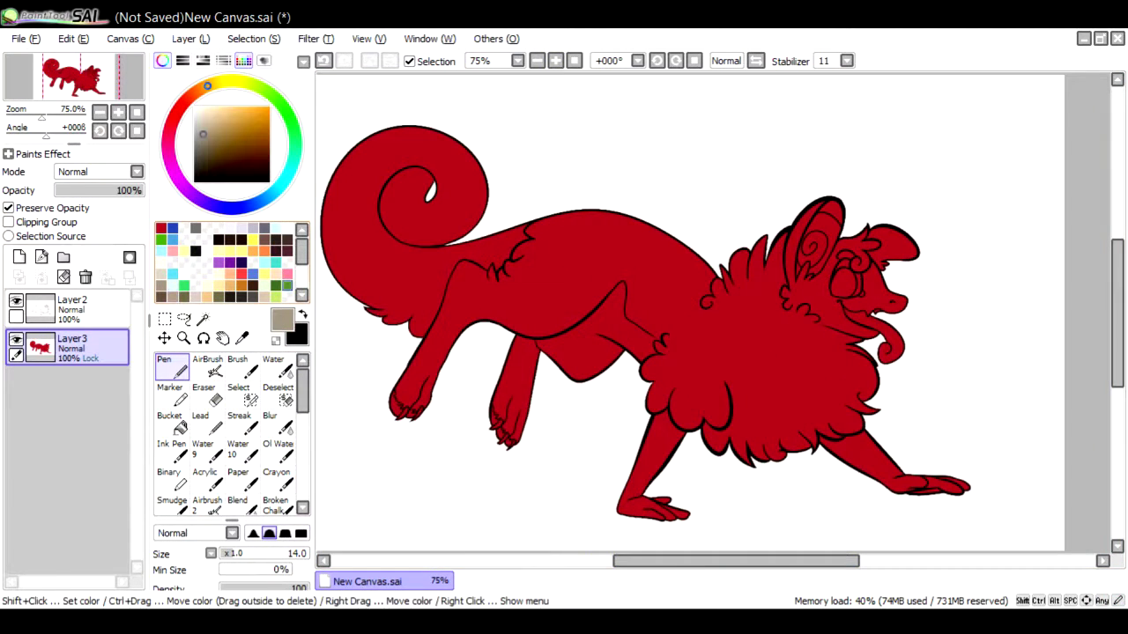
click(278, 187)
click(237, 113)
click(299, 554)
mouse_move(863, 264)
mouse_down()
mouse_move(669, 370)
mouse_move(414, 193)
mouse_up()
Create Layer4 as a clipping layer above the body fill and block in the near front leg in red
click(19, 257)
click(8, 222)
click(175, 115)
click(246, 125)
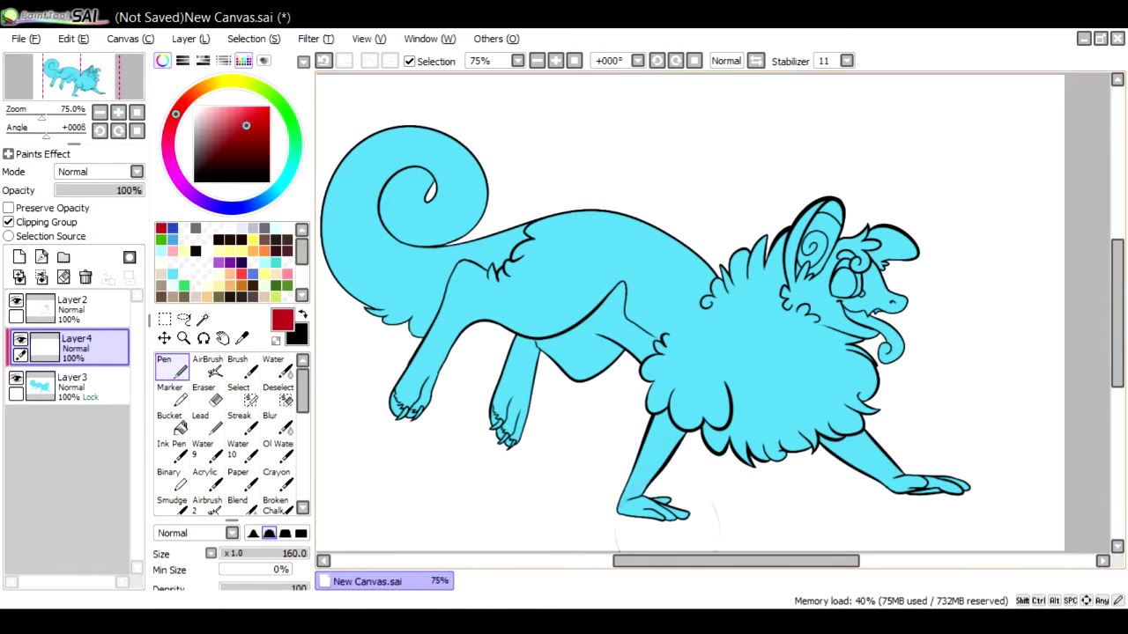
click(256, 553)
drag(634, 507, 657, 423)
Block in the other front leg and the toe pads and claws of both hind feet in red on Layer4
scroll(661, 416, up, 1)
key(bracketright)
scroll(602, 296, right, 5)
mouse_move(828, 414)
mouse_down()
mouse_move(696, 410)
mouse_move(648, 354)
mouse_up()
scroll(591, 304, left, 5)
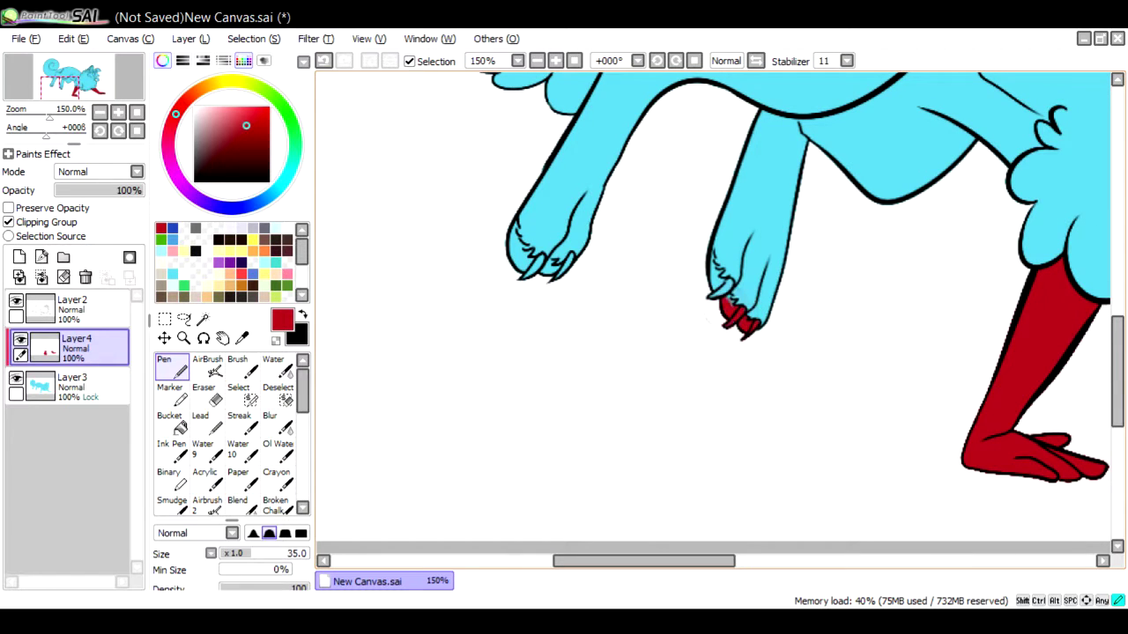
key(minus)
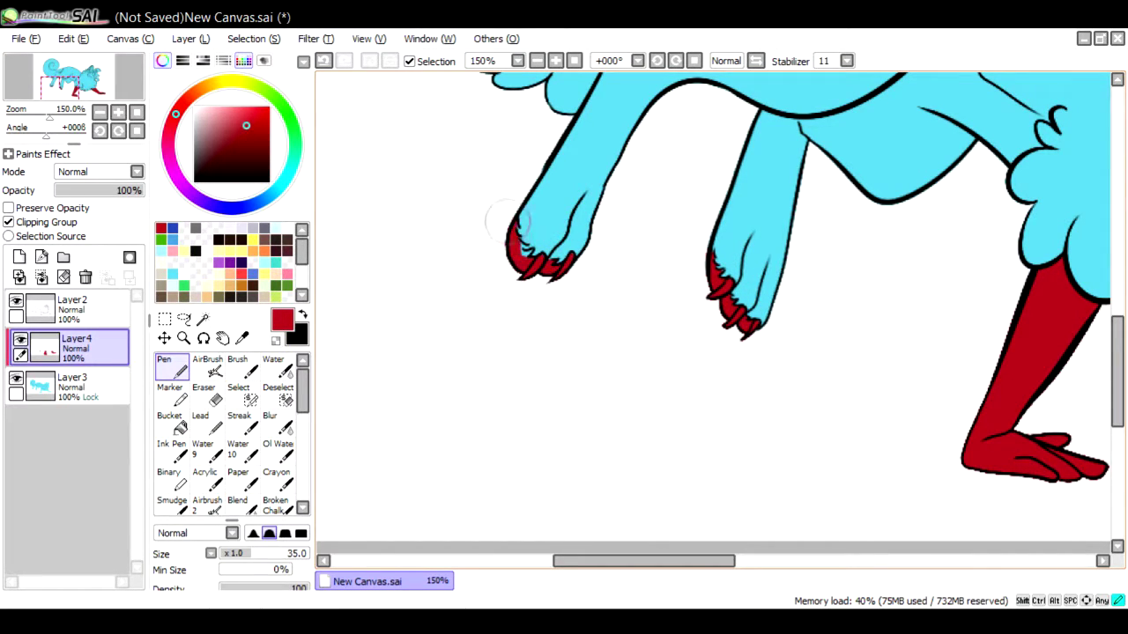
Block in the inner ear, the tongue and mouth, and the eye in red on Layer4
scroll(714, 309, up, 5)
scroll(714, 309, right, 5)
drag(700, 231, 670, 348)
drag(669, 247, 632, 366)
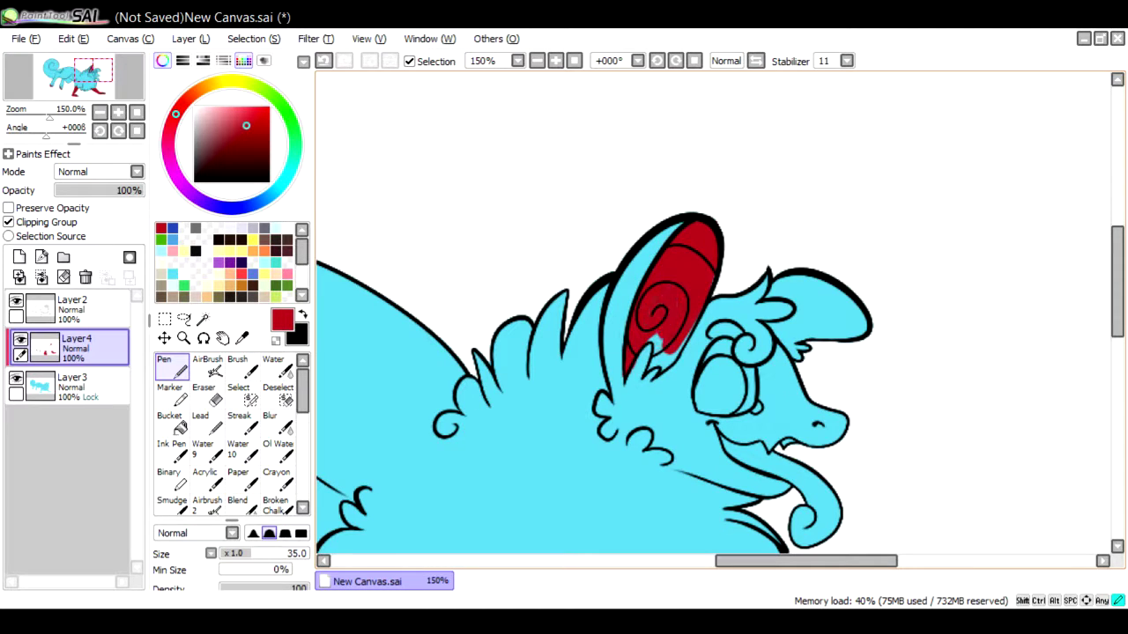
drag(797, 480, 824, 533)
mouse_move(740, 357)
mouse_down()
mouse_move(740, 406)
mouse_move(700, 388)
mouse_up()
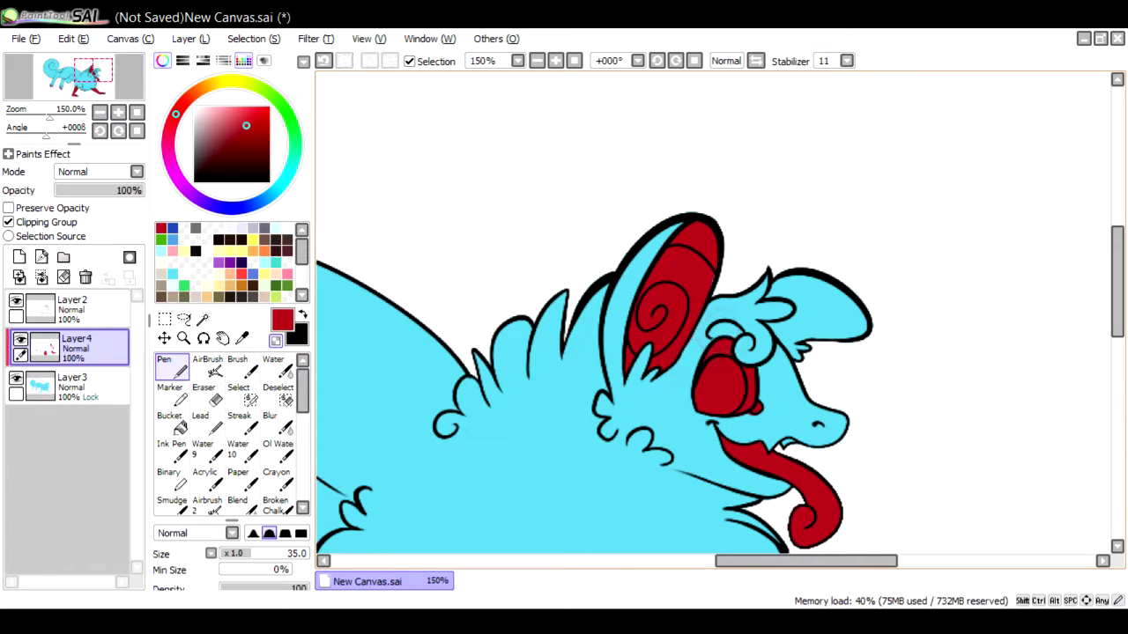
Turn on Preserve Opacity for Layer4 and recolour the red toes, front legs, inner ear, eye and tongue pale pink
scroll(714, 308, down, 3)
click(8, 208)
drag(702, 561, 746, 561)
click(73, 387)
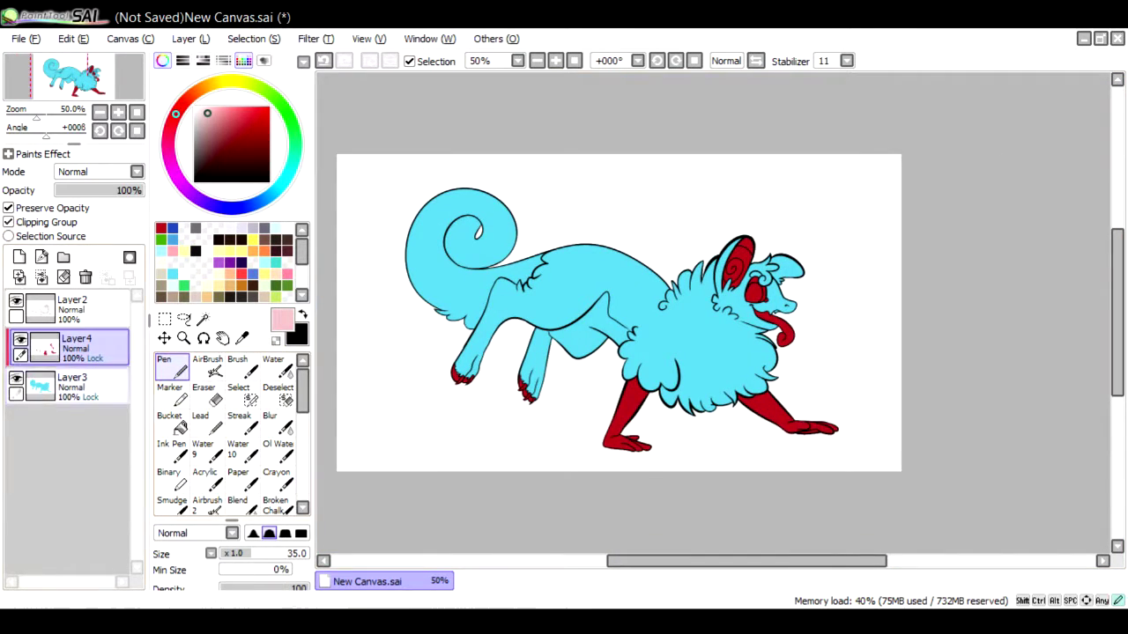
click(75, 348)
drag(520, 374, 533, 403)
drag(608, 396, 648, 445)
drag(740, 397, 833, 430)
drag(735, 243, 744, 286)
Shade the hind toe pads rose with the AirBrush and paint the claws slate blue with the Pen
click(241, 338)
click(572, 291)
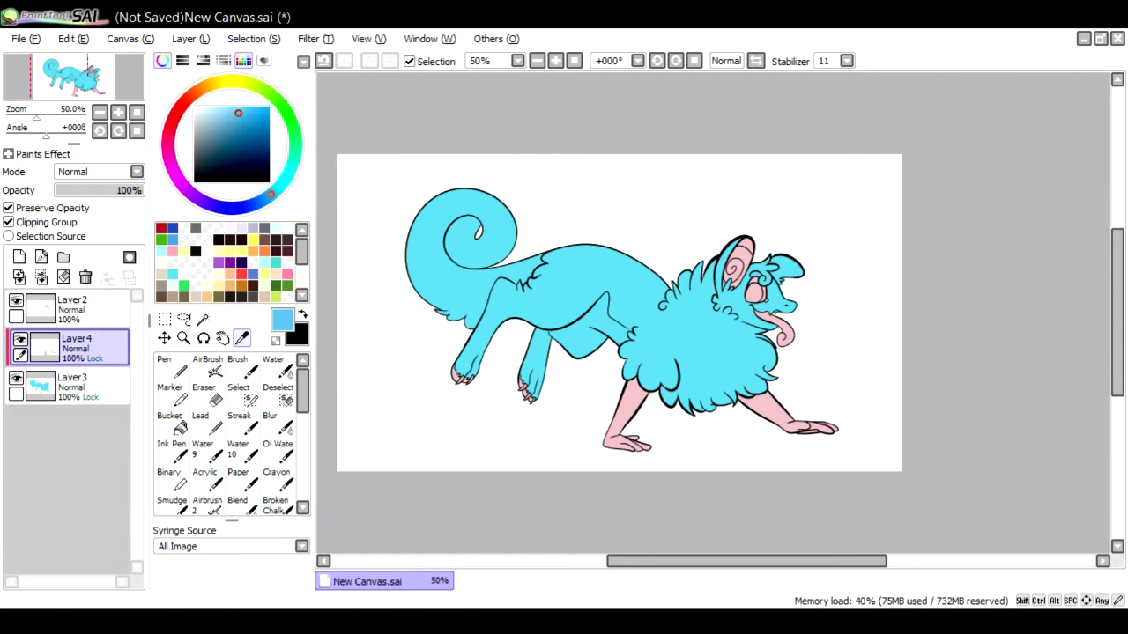
scroll(528, 291, up, 2)
key(n)
key(v)
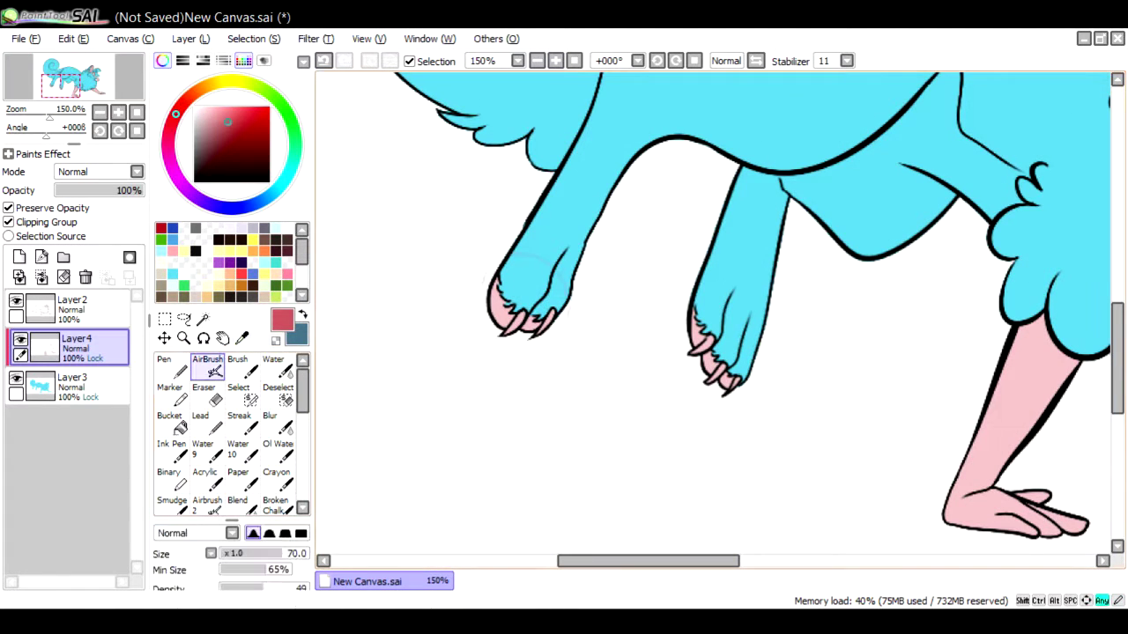
key(n)
key(x)
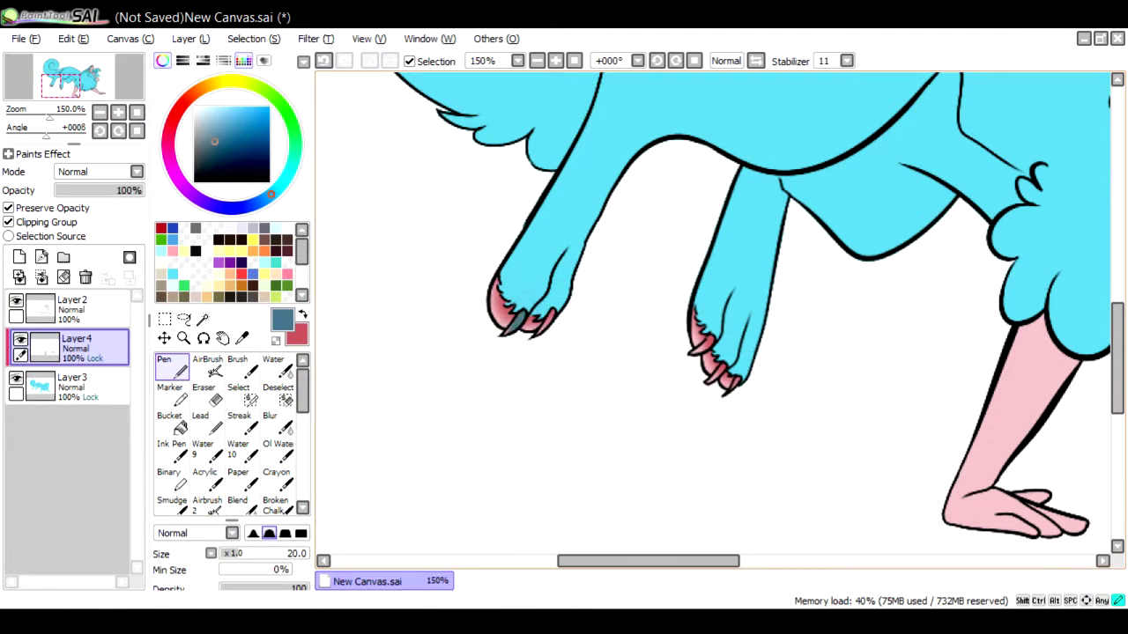
Repaint the inner ear, eye and tongue near-white, and colour the corner of the eye pale pink
scroll(705, 264, down, 2)
alt+click(705, 264)
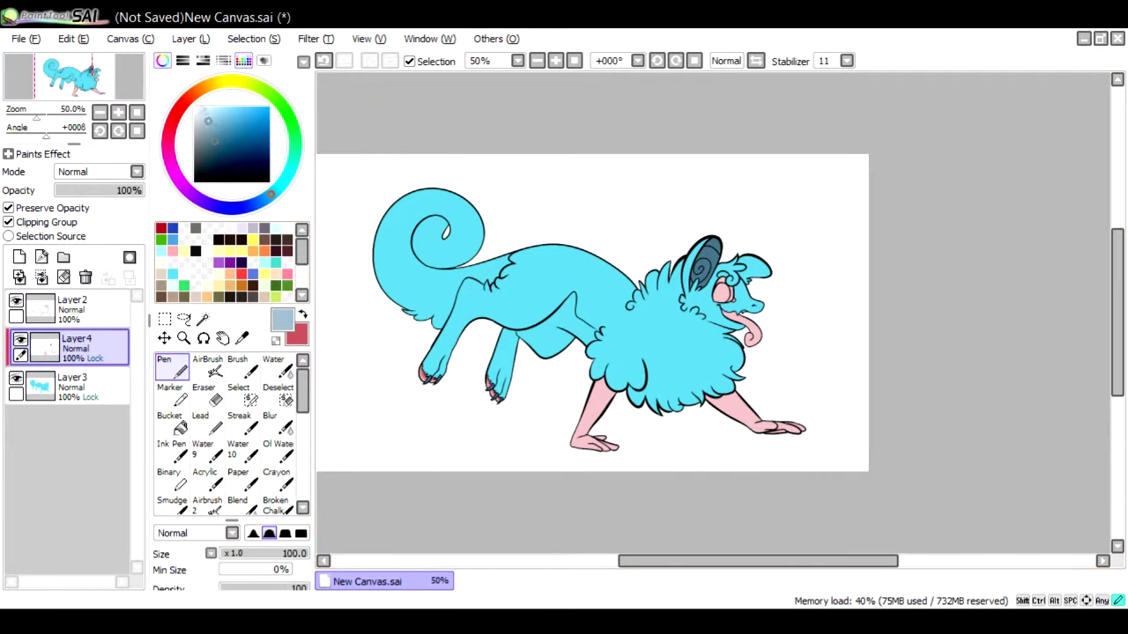
scroll(828, 264, up, 3)
key(ctrl+z)
key(ctrl+z)
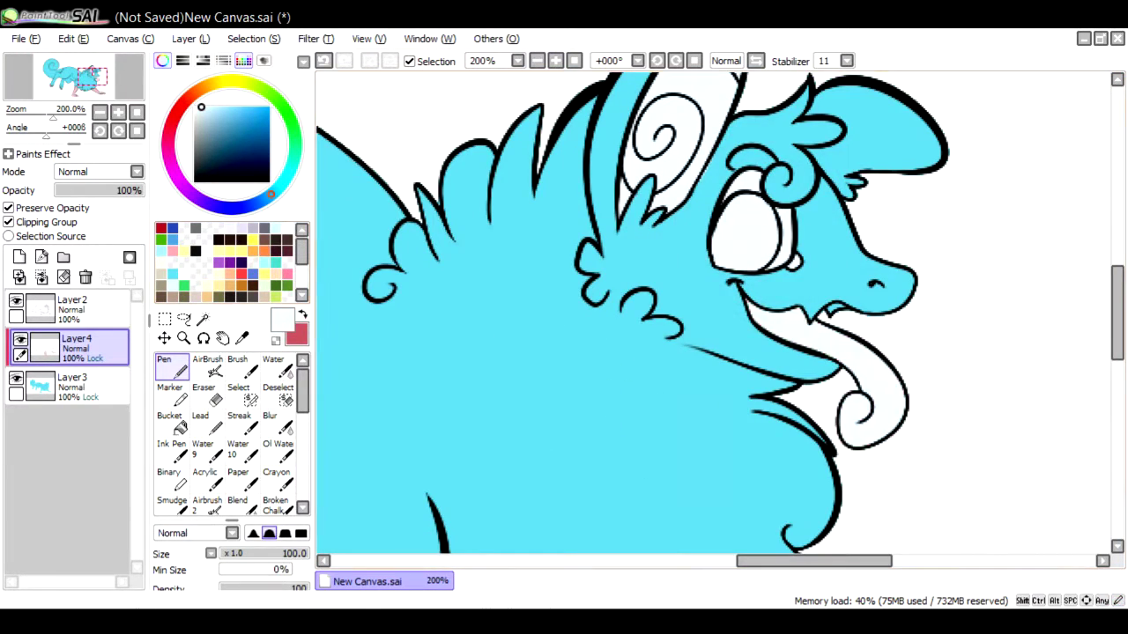
key(ctrl+y)
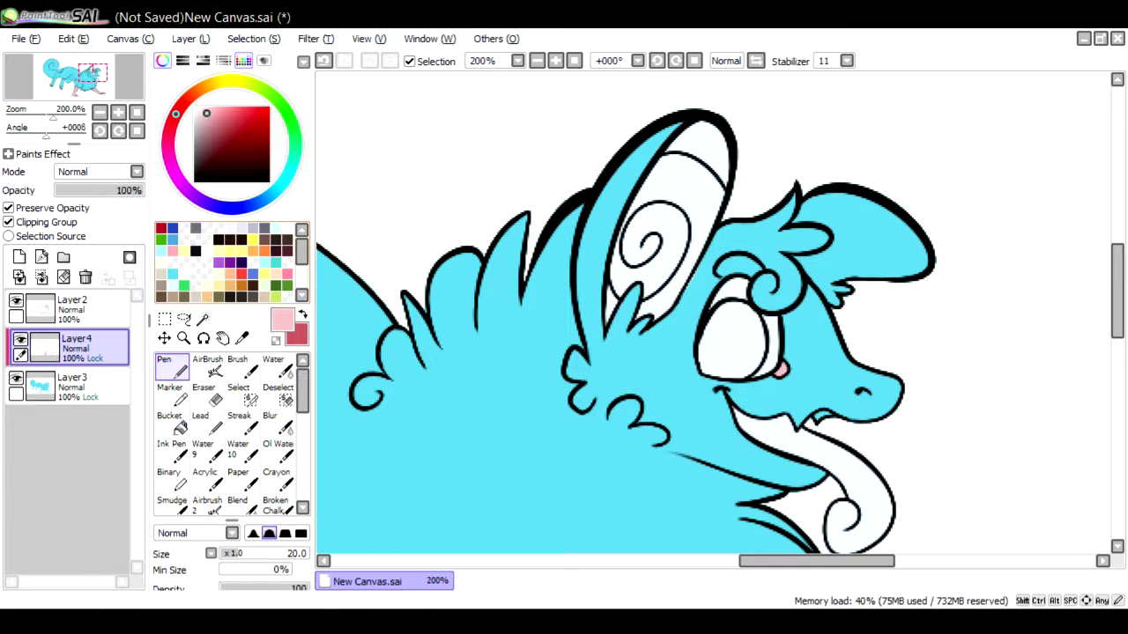
Paint a purple iris with a darker pupil and add white highlights to the eye, adding Layer5 above the line art
click(189, 191)
click(231, 133)
mouse_move(706, 336)
mouse_down()
mouse_move(759, 328)
mouse_move(709, 366)
mouse_up()
drag(724, 327, 738, 353)
click(194, 107)
click(20, 277)
click(75, 386)
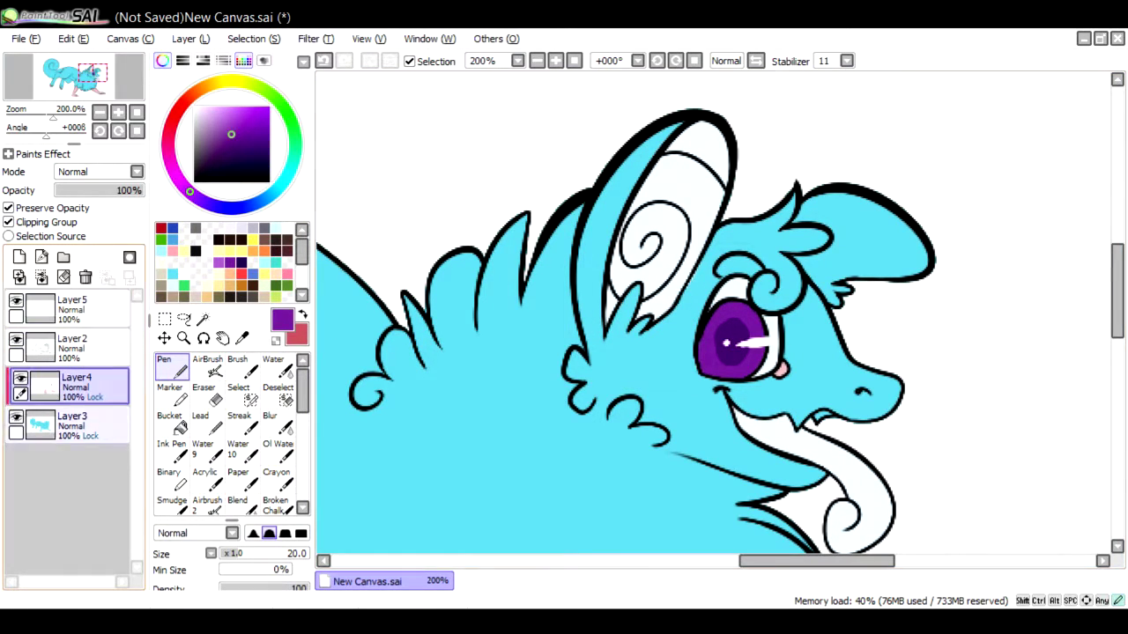
Recolour both front legs near-white on Layer4
scroll(718, 313, down, 4)
scroll(718, 313, down, 3)
click(200, 106)
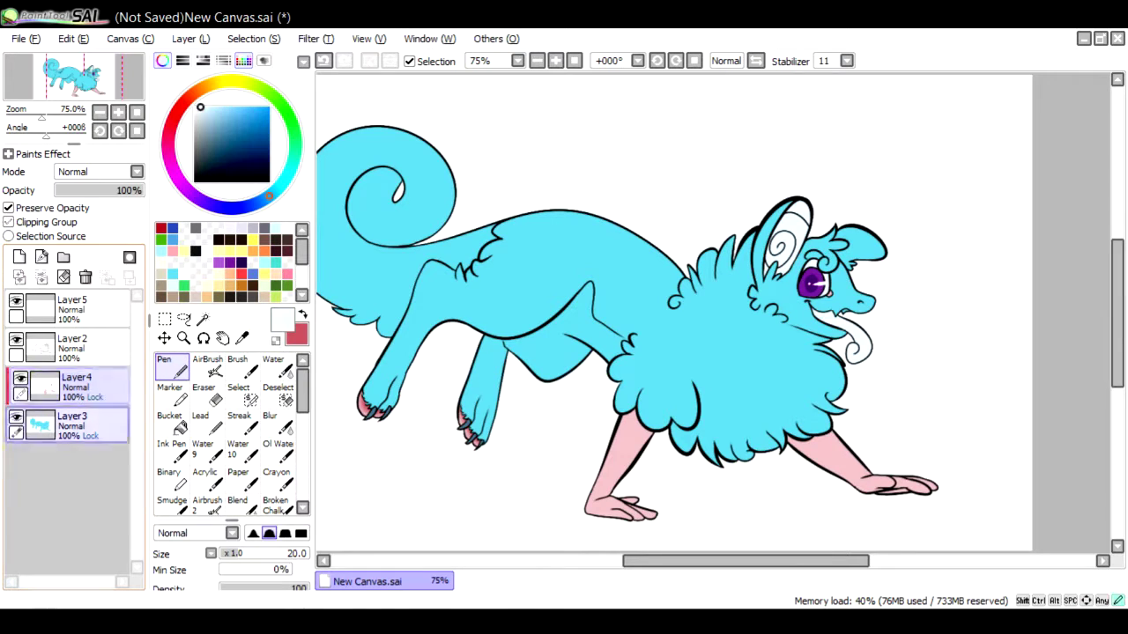
drag(617, 423, 621, 511)
drag(793, 436, 925, 484)
drag(583, 535, 643, 535)
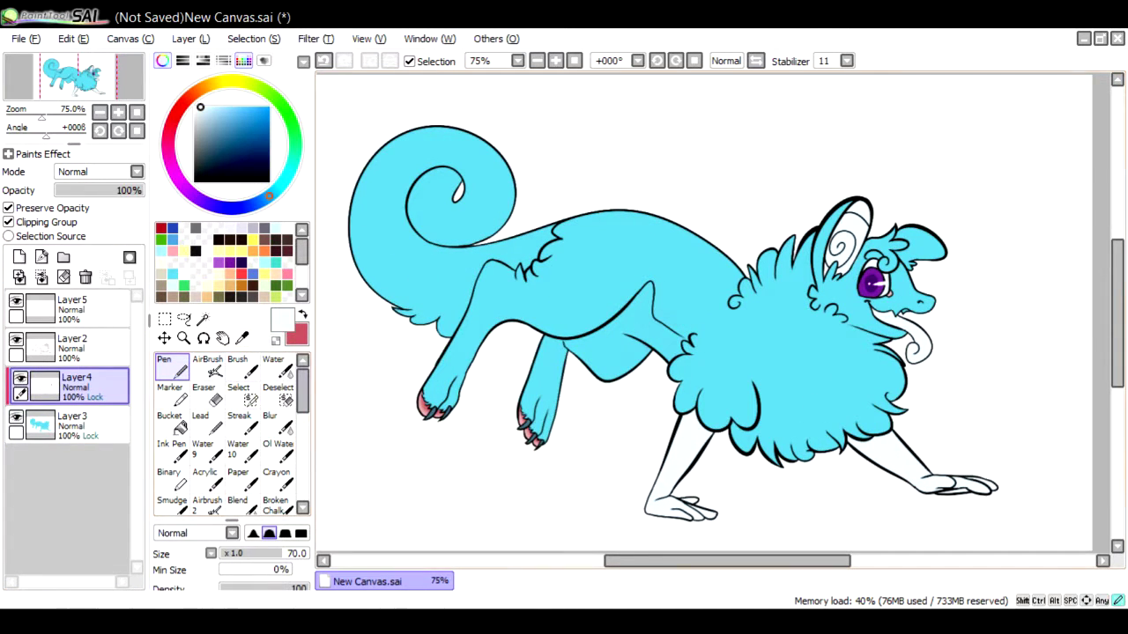
On Layer3, paint the flank and underbelly between the hind legs white, restoring stray edges with the cyan body colour
click(70, 422)
drag(653, 330, 692, 357)
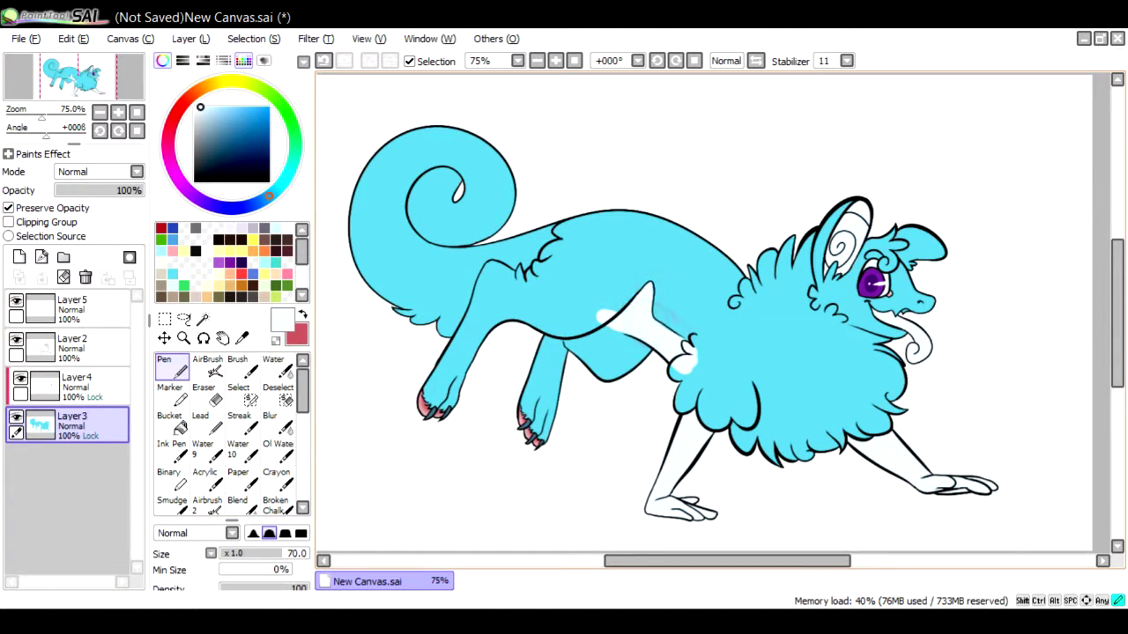
alt+click(705, 370)
key(x)
key(ctrl+plus)
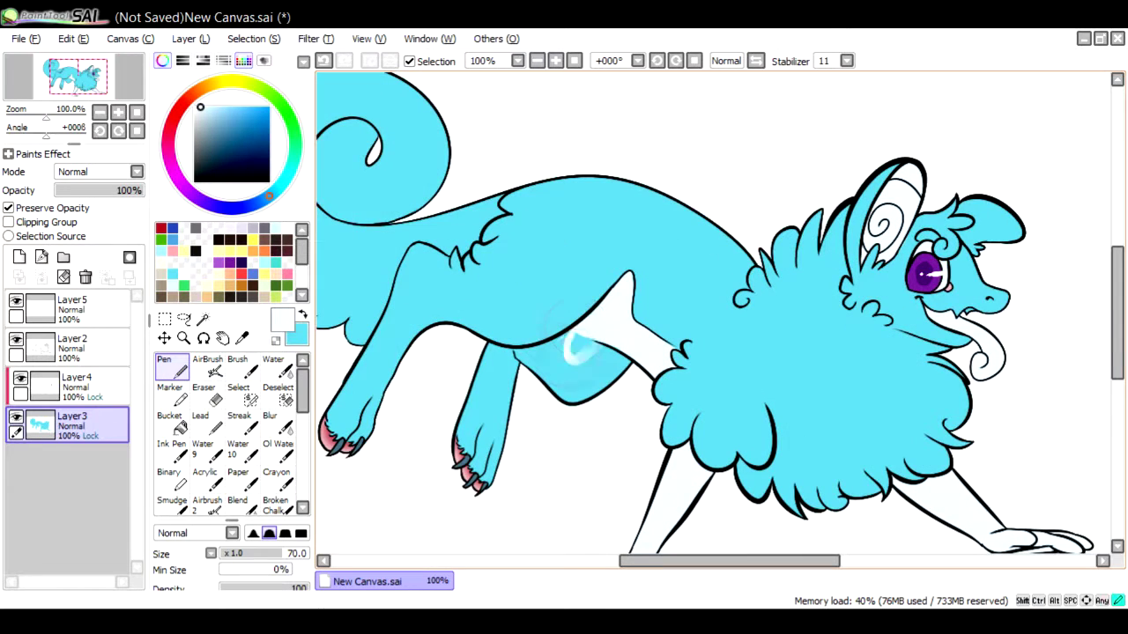
drag(560, 328, 536, 327)
key(x)
key(ctrl+minus)
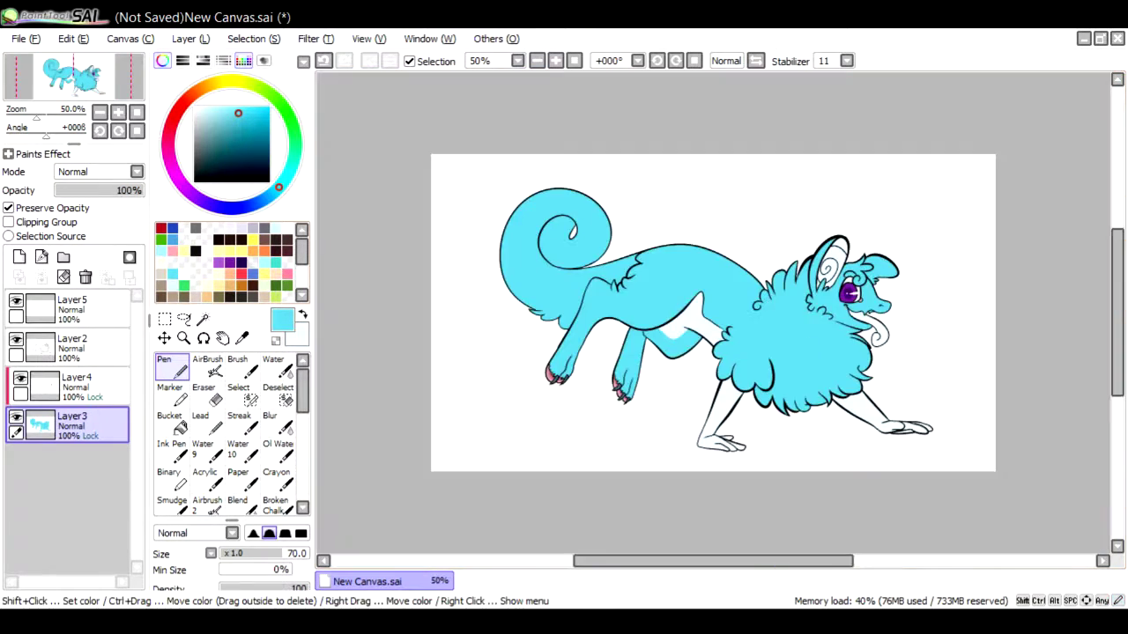
Paint darker blue over the back and shoulders on Layer3 and blend it softly into the cyan
key(ctrl+plus)
alt+click(616, 264)
mouse_move(740, 211)
mouse_down()
mouse_move(493, 220)
mouse_move(828, 396)
mouse_move(546, 247)
mouse_up()
click(273, 366)
mouse_move(617, 264)
mouse_down()
mouse_move(757, 405)
mouse_move(564, 255)
mouse_move(423, 229)
mouse_up()
Paint the neck and chest mane white on Layer3 with the Pen, from behind the ear down to the lower fur edge
key(n)
key(x)
drag(731, 475, 933, 379)
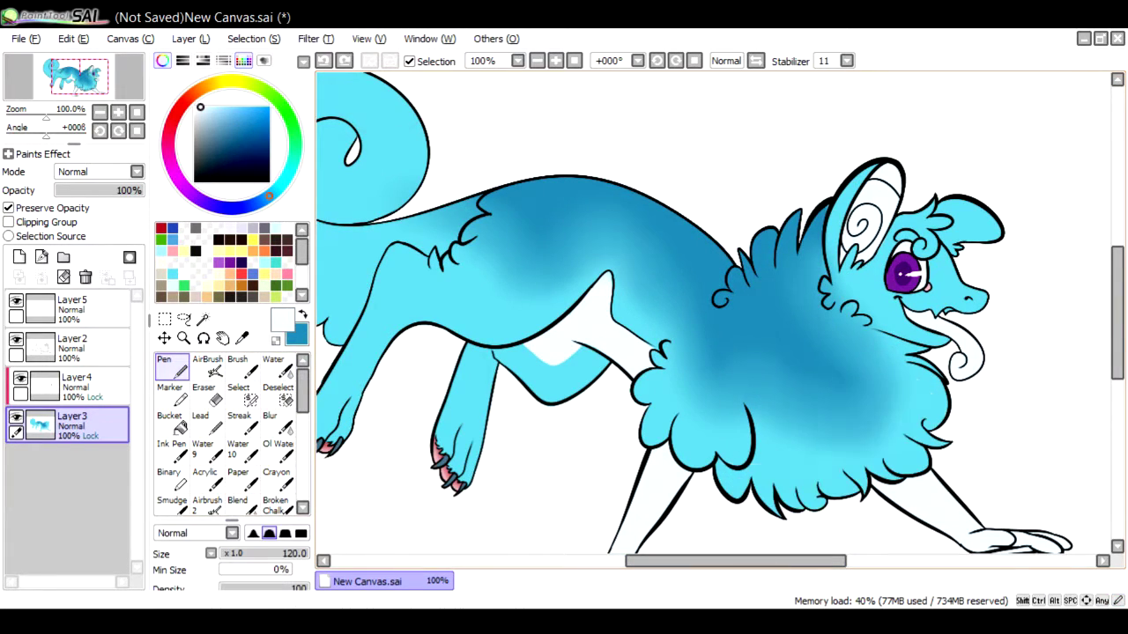
key(ctrl+z)
drag(757, 229, 824, 216)
drag(934, 343, 881, 431)
mouse_move(925, 440)
mouse_down()
mouse_move(731, 494)
mouse_move(916, 374)
mouse_move(757, 265)
mouse_up()
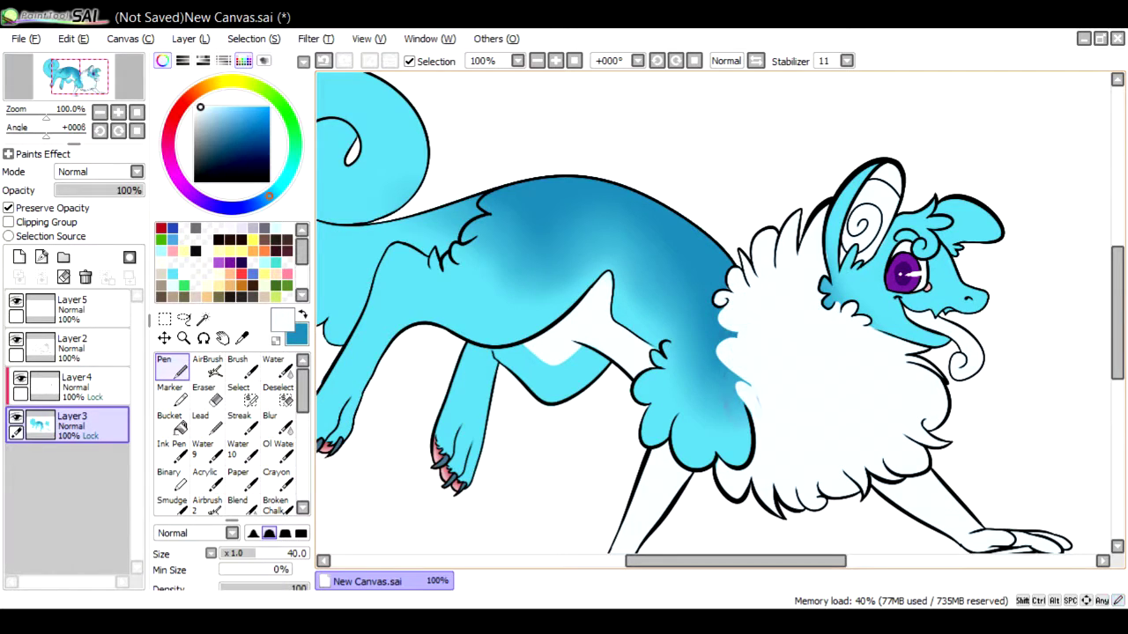
Paint darker blue from the rump along the tail's inner curve on Layer3 and blend it into the cyan with the Water brush
scroll(714, 317, left, 5)
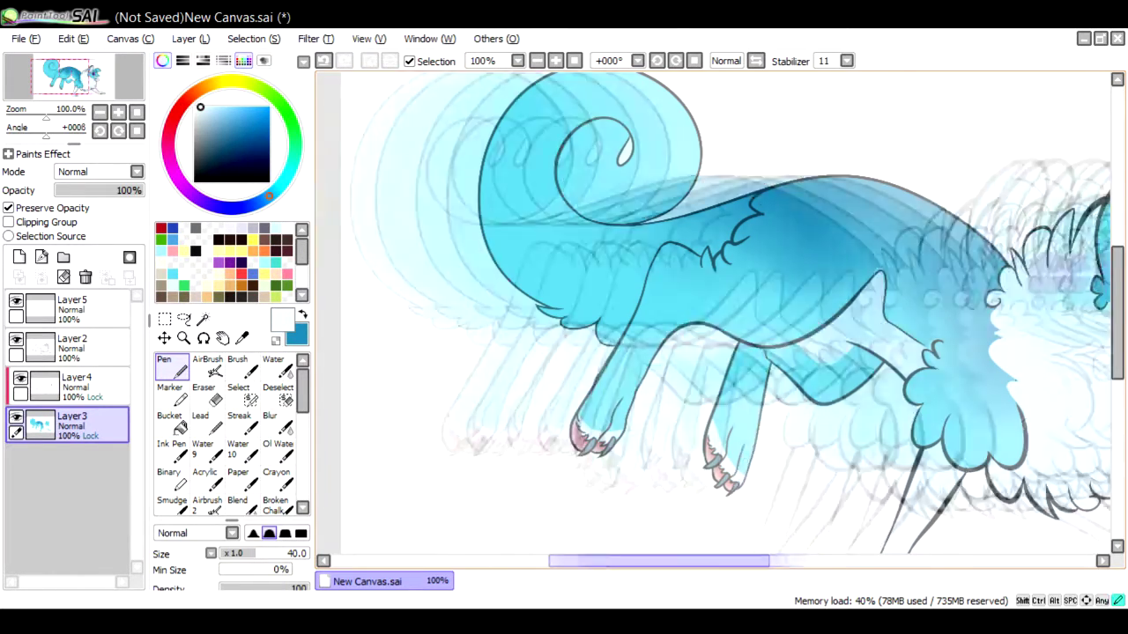
scroll(713, 317, right, 3)
key(x)
drag(837, 256, 634, 199)
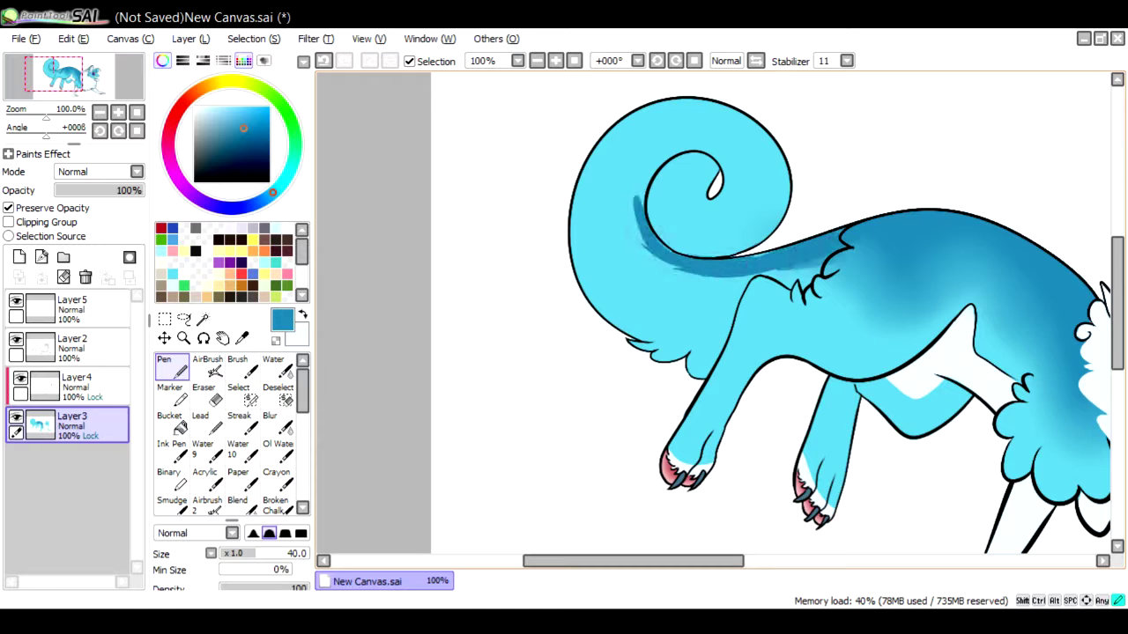
alt+click(775, 275)
key(c)
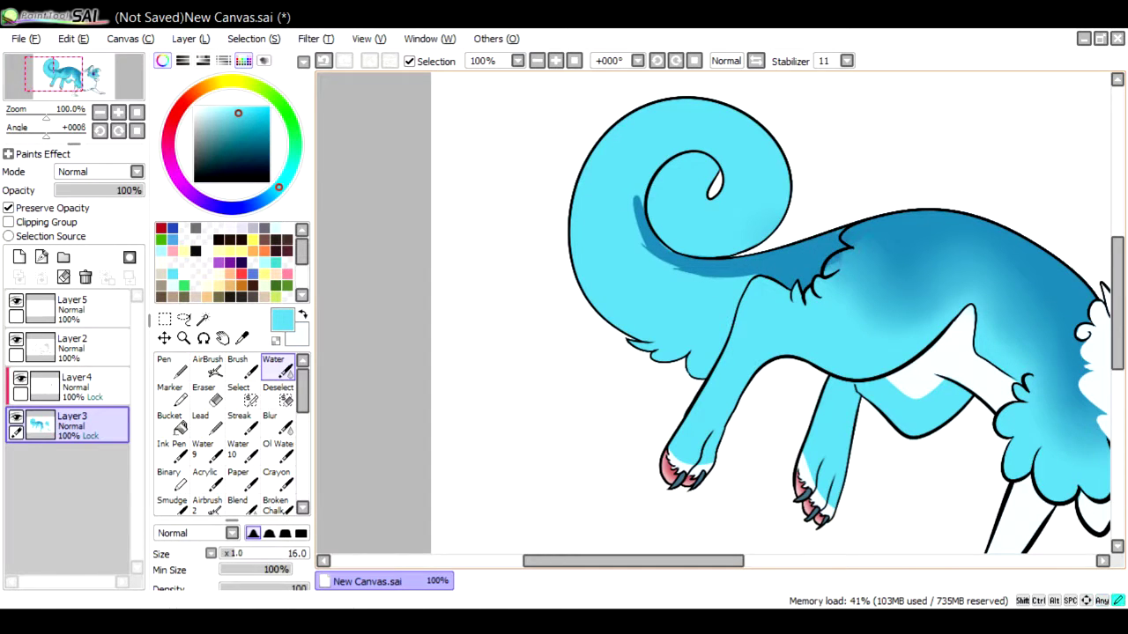
key(x)
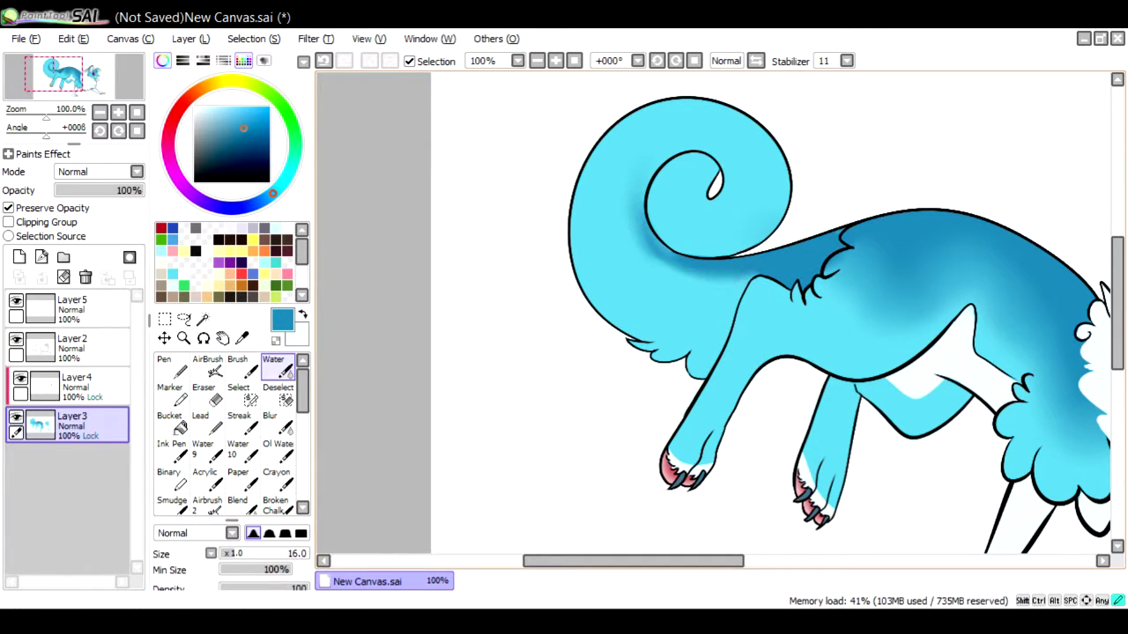
Paint the inside of the tail's curl white on Layer3 with the size 40 Pen
scroll(713, 313, down, 2)
scroll(714, 313, up, 3)
key(x)
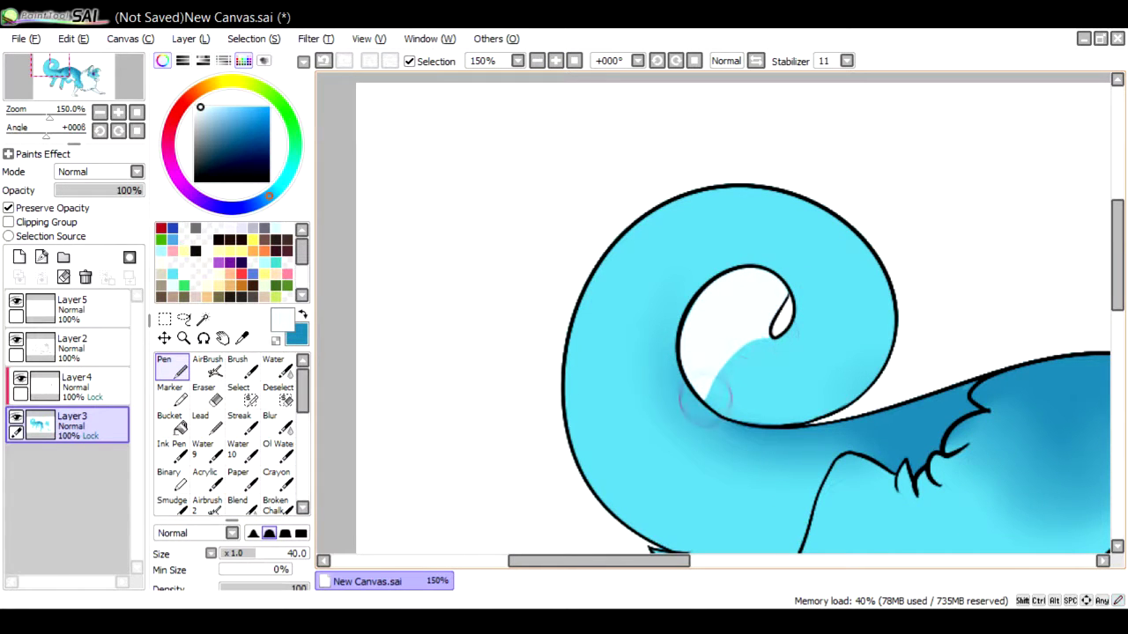
Preserve opacity on Layer2 and recolour the inner body lines dark blue with the Pen at size 120
scroll(731, 396, down, 3)
click(72, 348)
click(258, 131)
key(bracketright)
key(bracketright)
key(bracketright)
key(bracketright)
key(bracketright)
key(bracketright)
click(8, 208)
drag(632, 262, 620, 289)
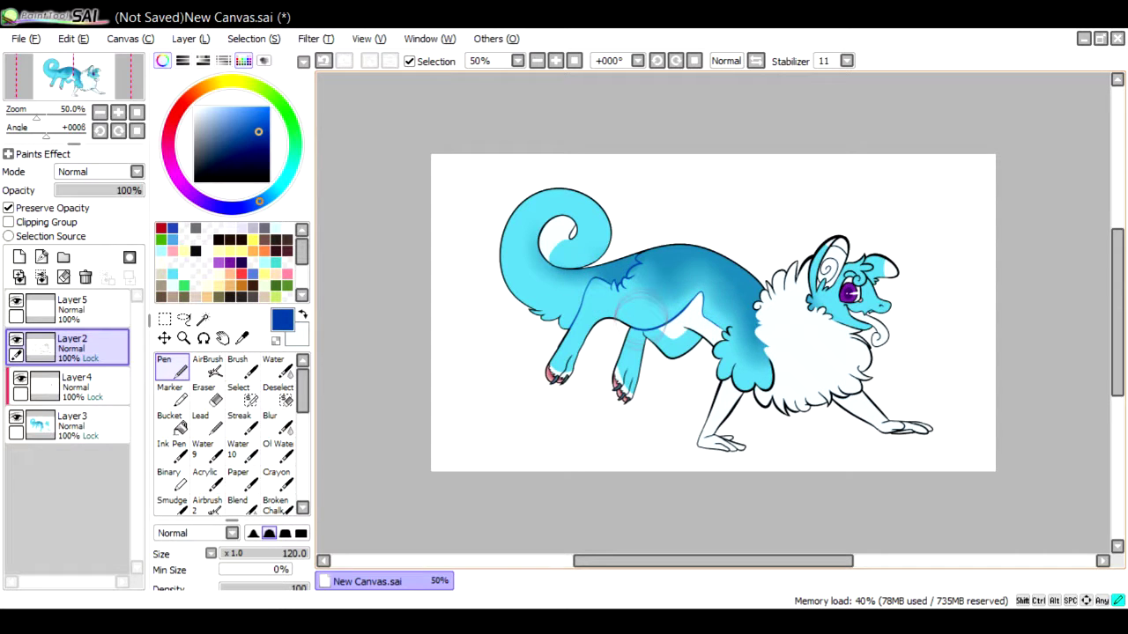
Reduce the Pen to size 70 and recolour the inner ear, face and neck lines dark blue on Layer2
key(bracketleft)
key(bracketleft)
key(bracketleft)
key(ctrl+z)
key(ctrl+y)
key(ctrl+z)
key(ctrl+y)
key(ctrl+plus)
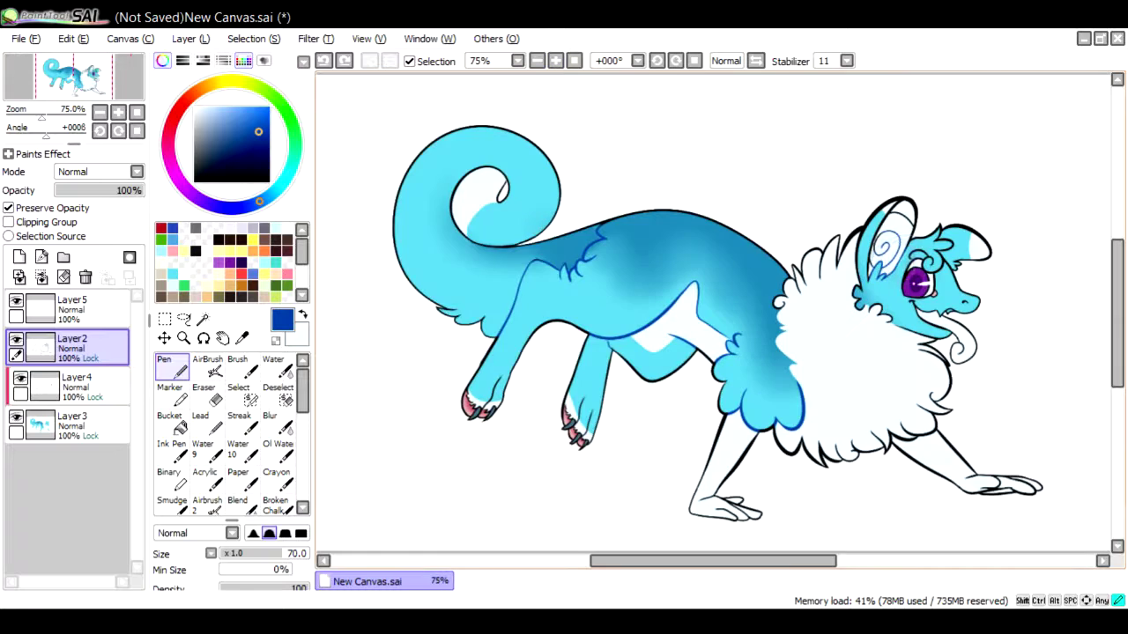
mouse_move(888, 212)
mouse_down()
mouse_move(920, 235)
mouse_move(859, 299)
mouse_move(958, 300)
mouse_up()
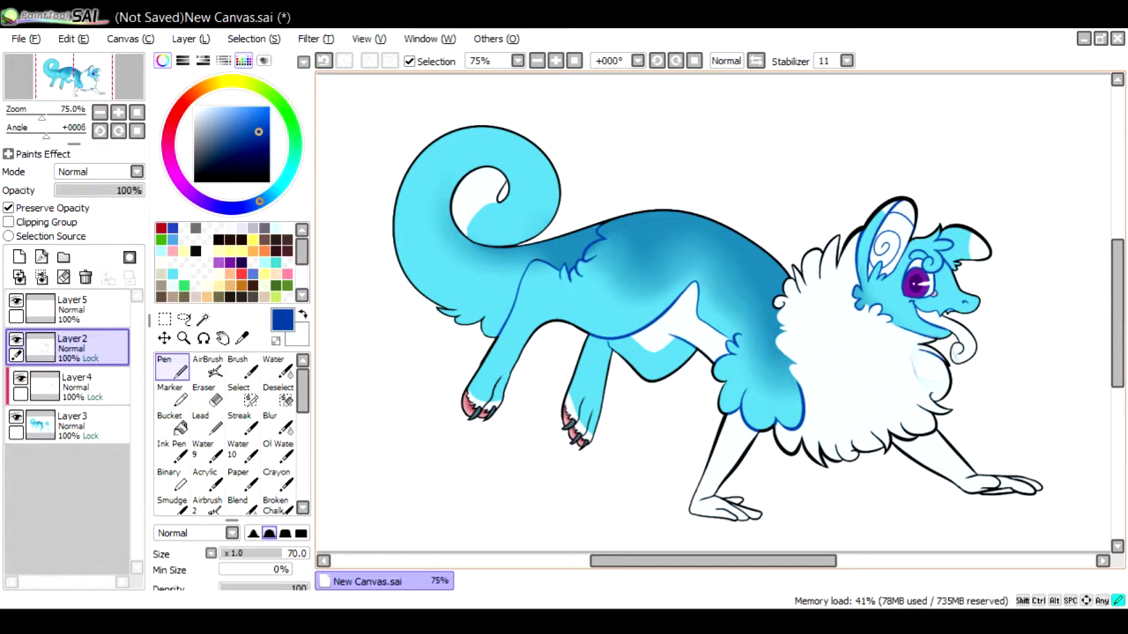
Recolour the lower mane and paw detail lines dark blue on Layer2, using a size 35 Pen for the hind paws
drag(865, 419, 923, 435)
key(bracketleft)
key(bracketleft)
key(bracketleft)
key(bracketleft)
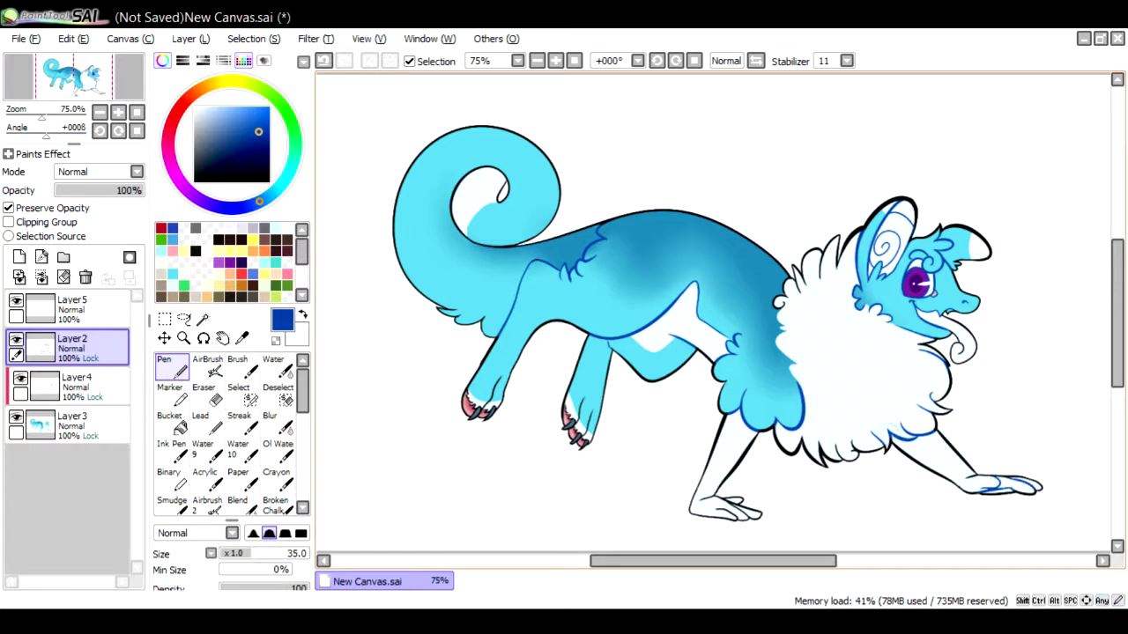
drag(569, 407, 578, 437)
Add a new layer above Layer5 and draw a small dark blue signature mark under the belly with a size 5 Pen
scroll(717, 466, down, 1)
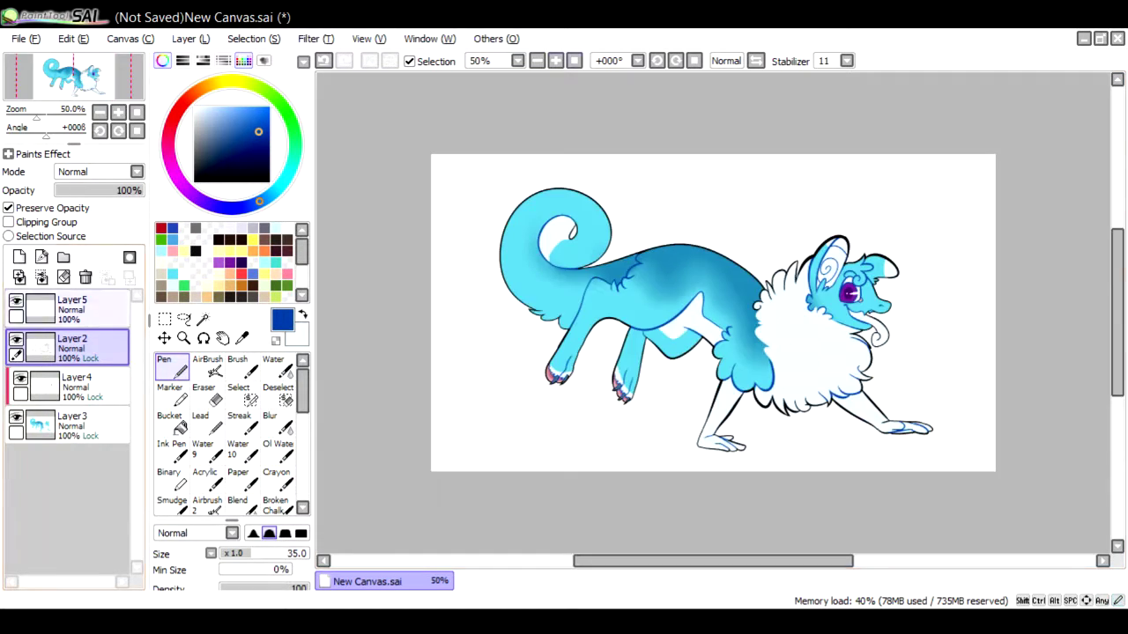
click(19, 257)
scroll(717, 466, up, 4)
drag(701, 212, 727, 192)
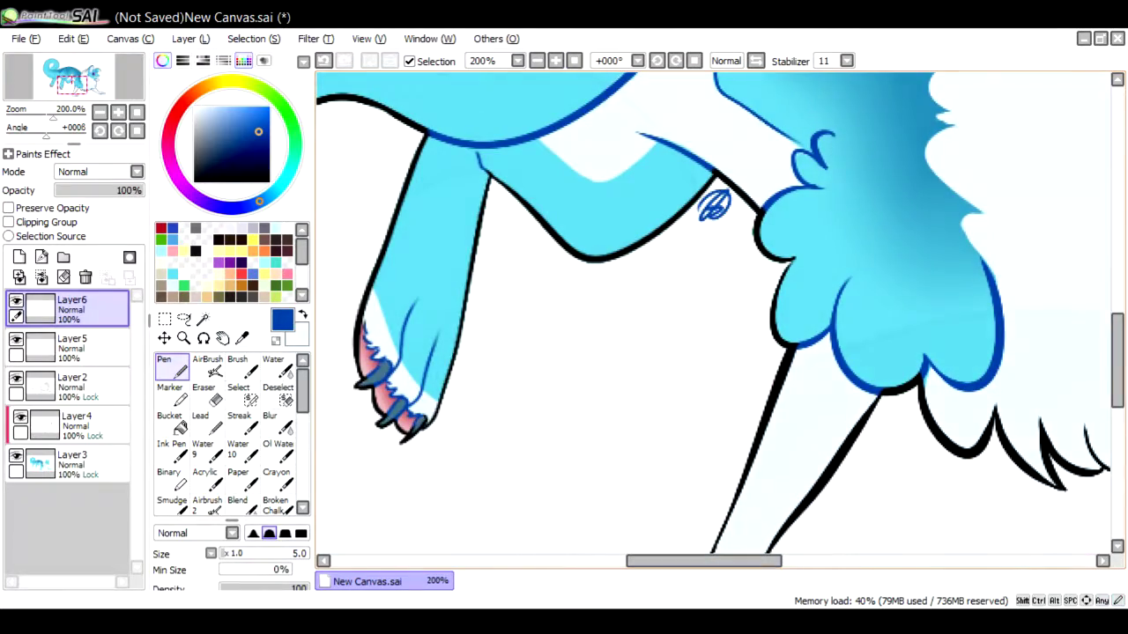